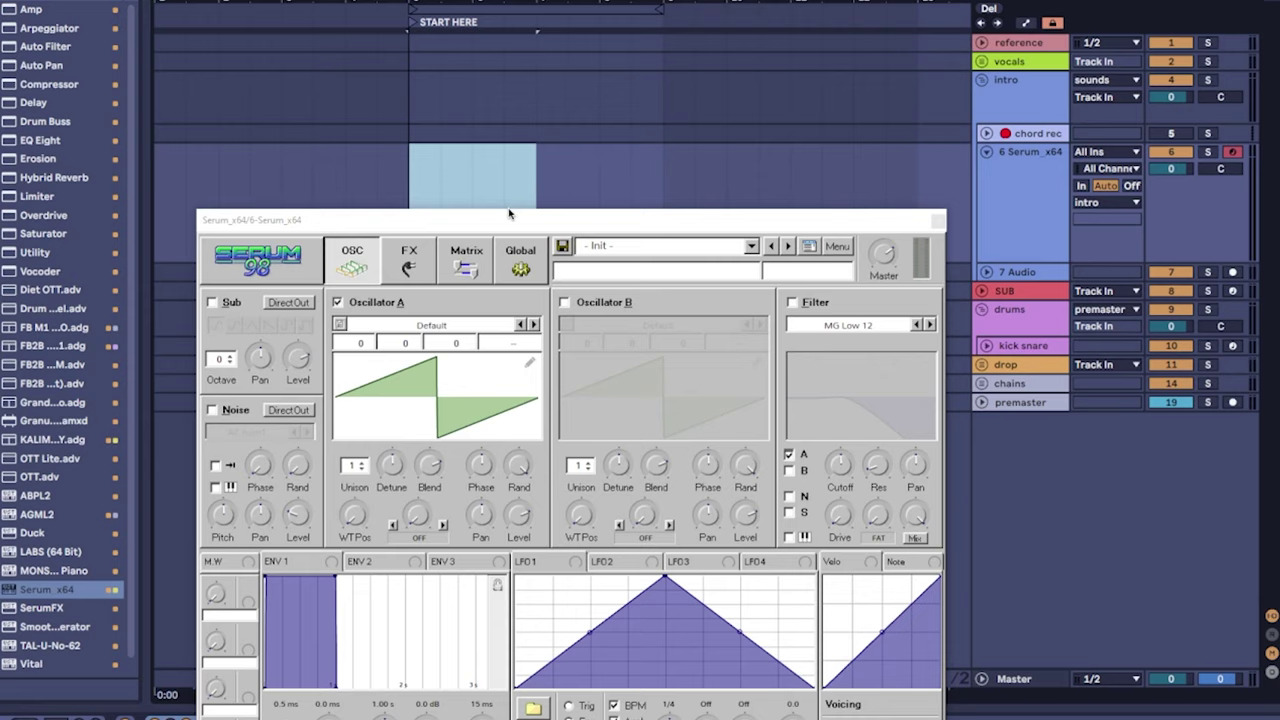
# Close the Serum window covering the arrangement, and shape Envelope 1 with 290 ms decay and -oo dB sustain.
pyautogui.moveTo(509, 213); pyautogui.dragTo(491, 185)
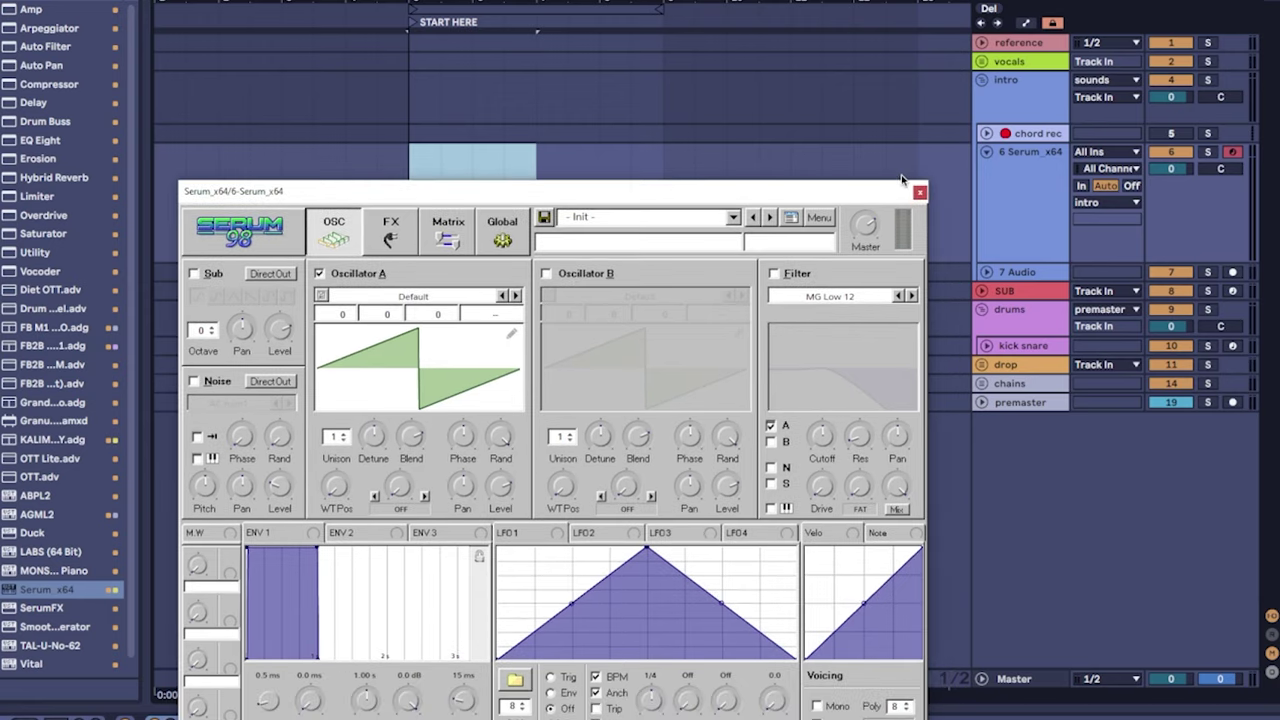
pyautogui.click(915, 190)
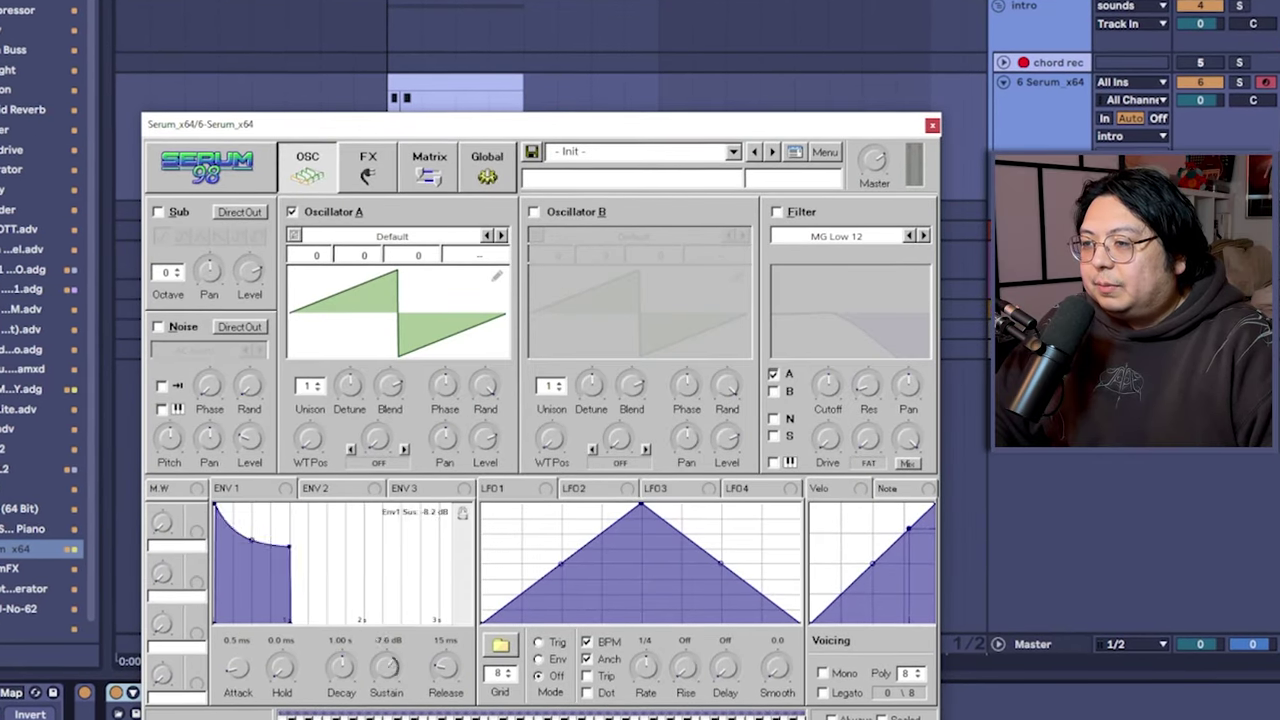
pyautogui.moveTo(340, 668); pyautogui.dragTo(338, 690)
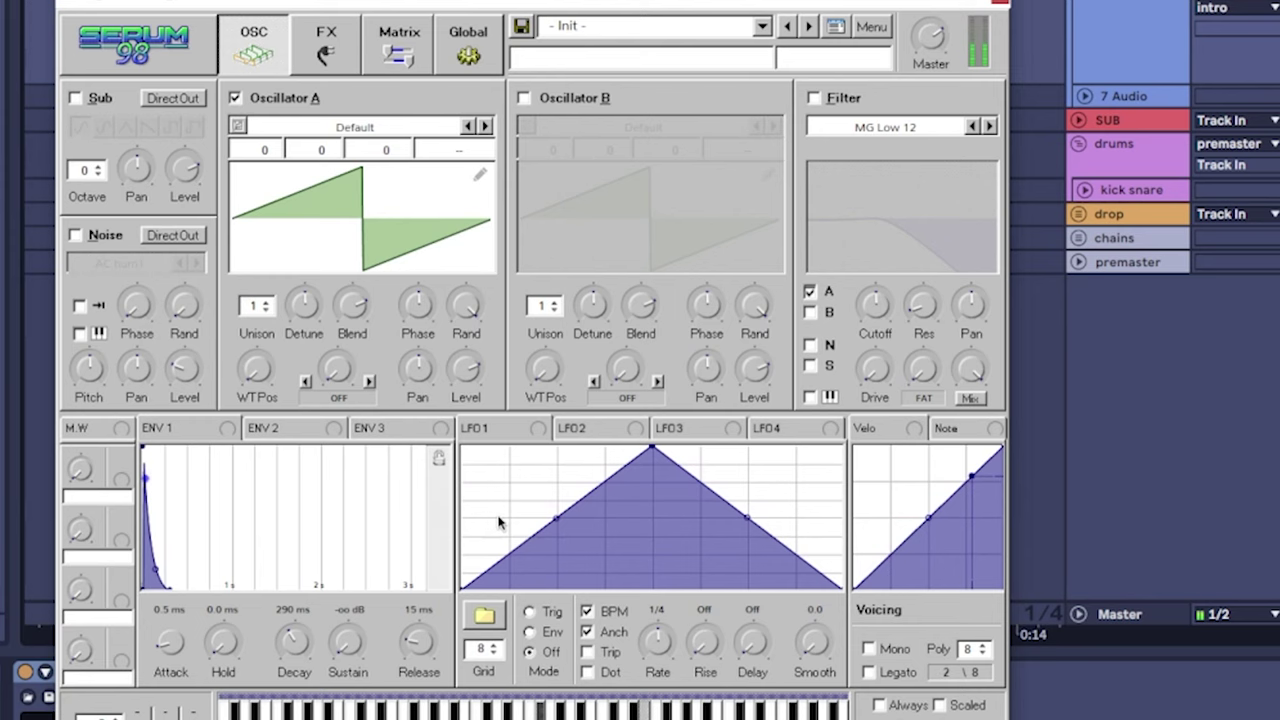
# Turn LFO 1 into a falling curve modulating Oscillator A's level in Env mode, and enable the filter.
pyautogui.moveTo(649, 449); pyautogui.dragTo(461, 449)
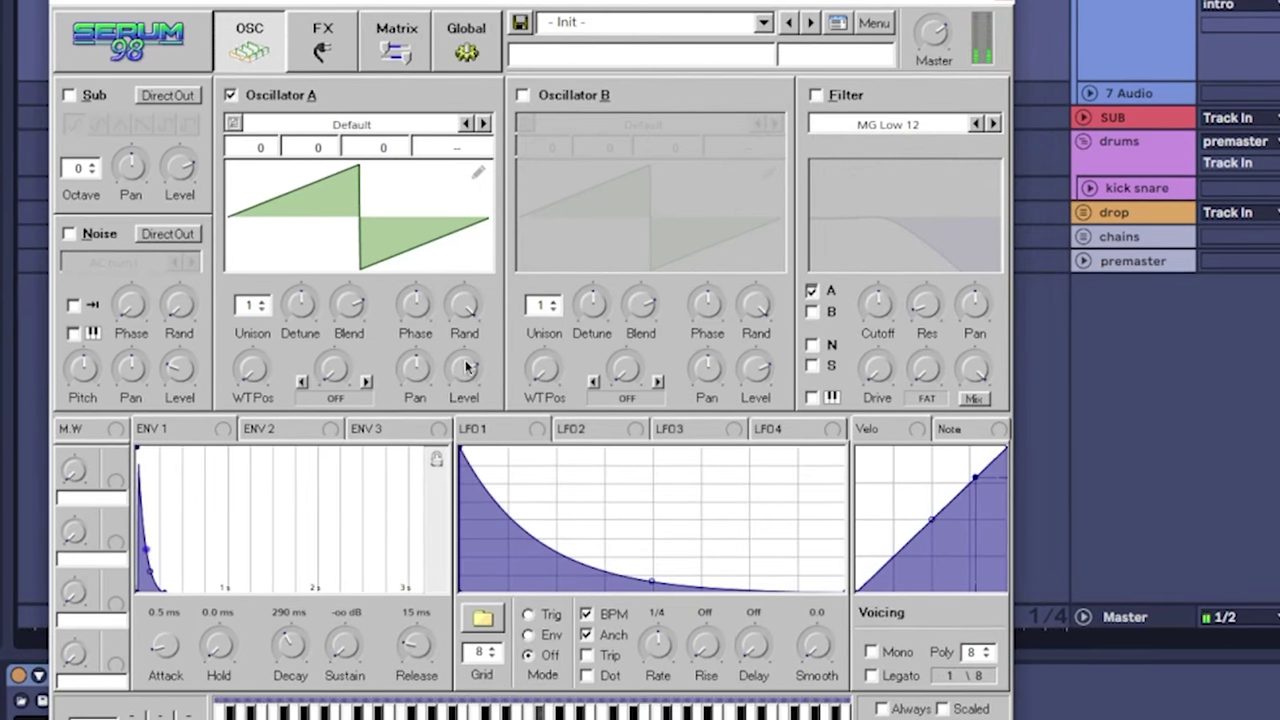
pyautogui.moveTo(463, 370); pyautogui.dragTo(461, 370)
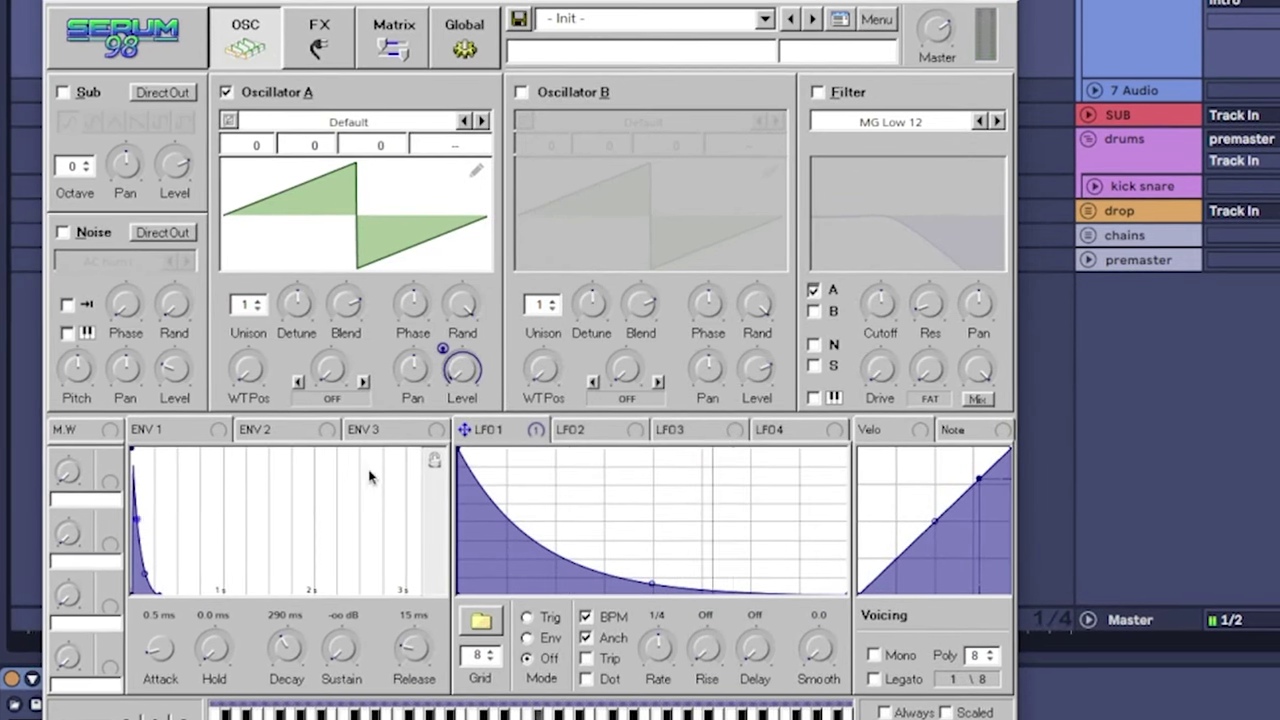
pyautogui.click(527, 641)
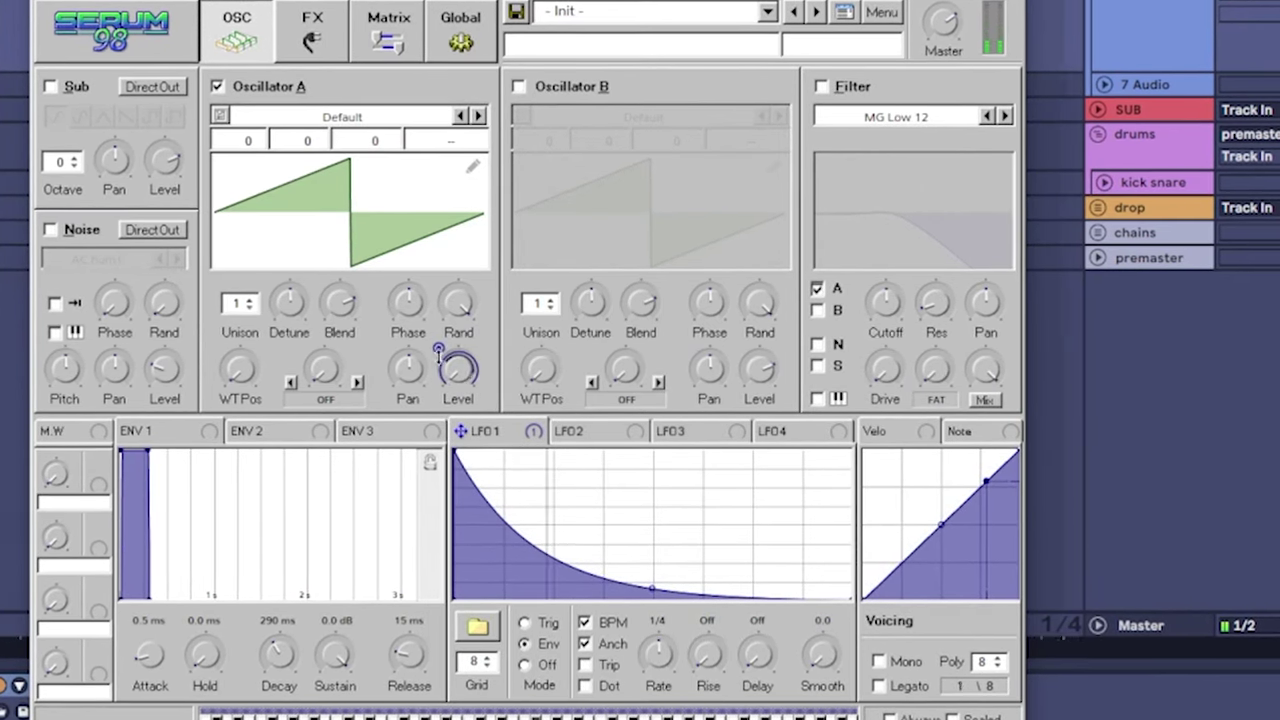
pyautogui.click(821, 86)
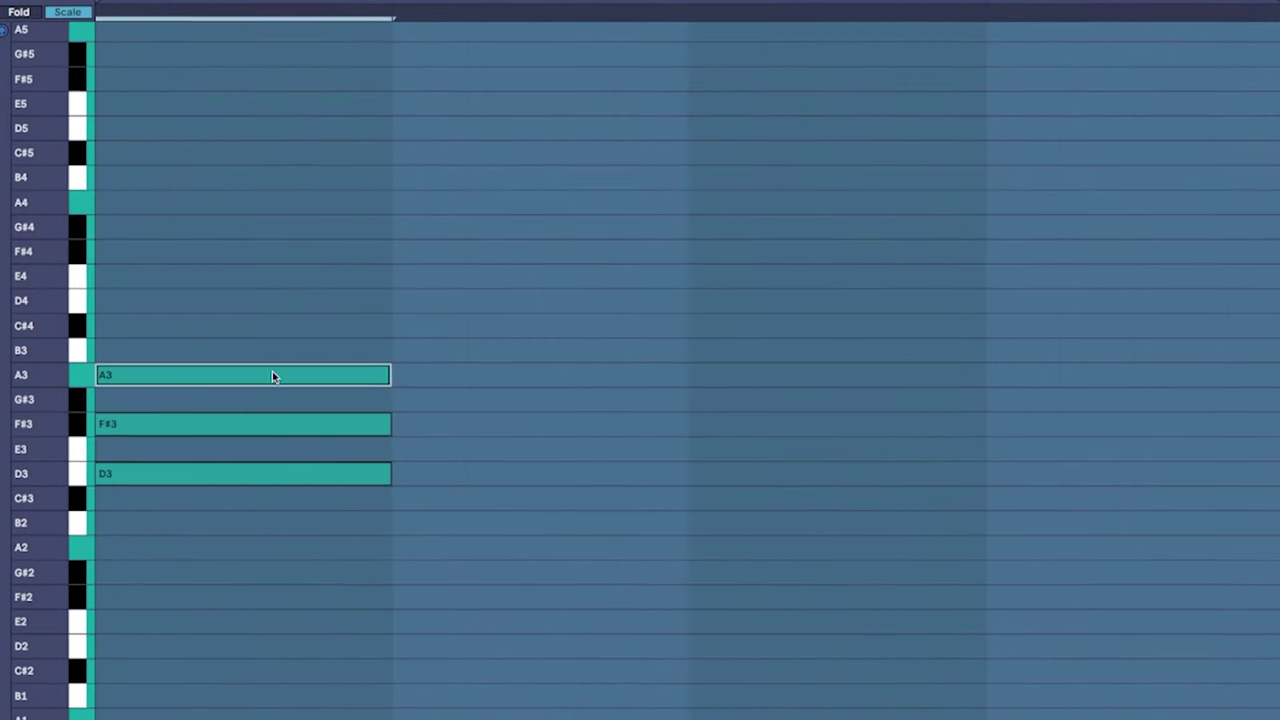
# Raise the chord's two F#3 notes by one octave to F#4.
pyautogui.moveTo(245, 394); pyautogui.dragTo(479, 424)
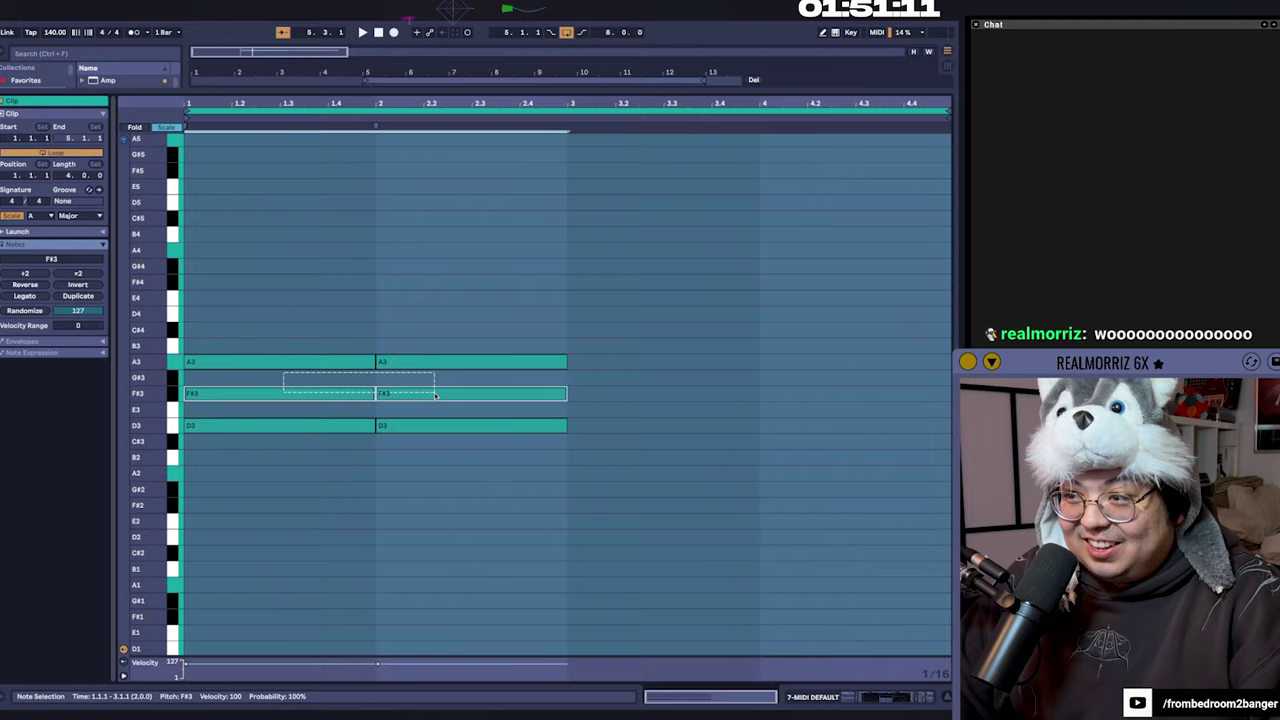
pyautogui.hotkey('shift', 'Up')
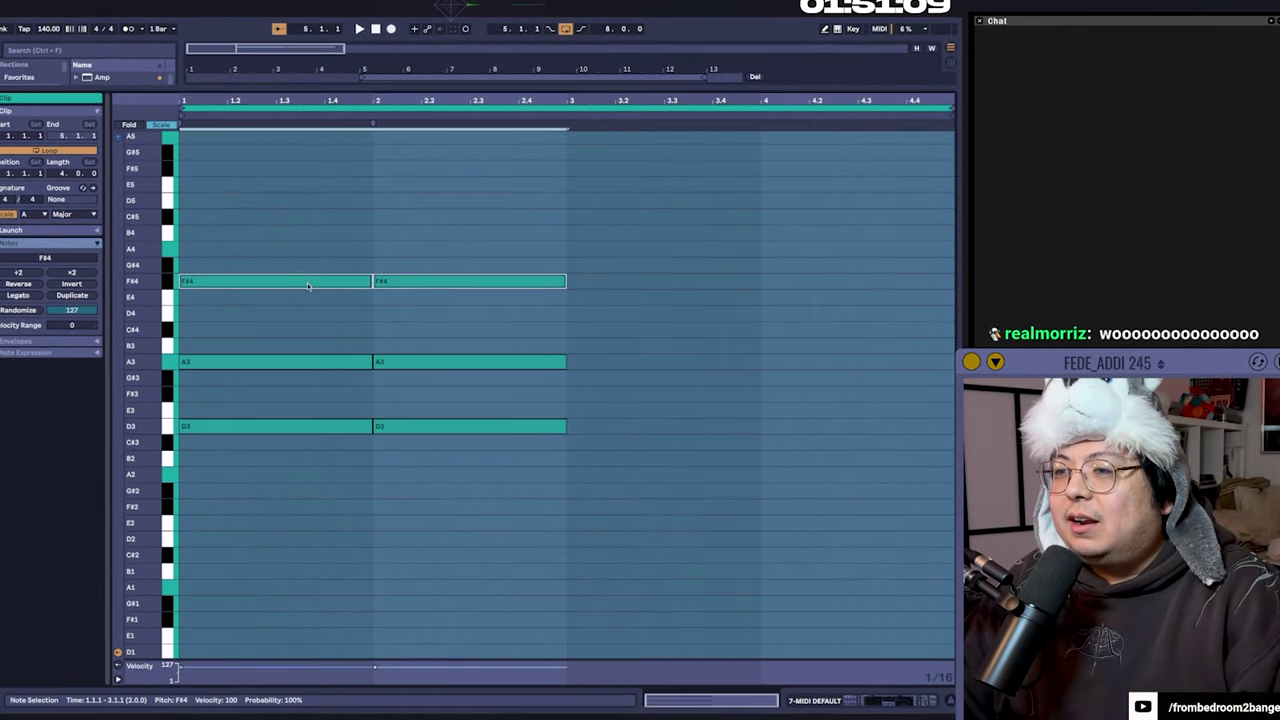
pyautogui.scroll(3, 512, 485)
pyautogui.hotkey('ctrl', 'alt', 'e')
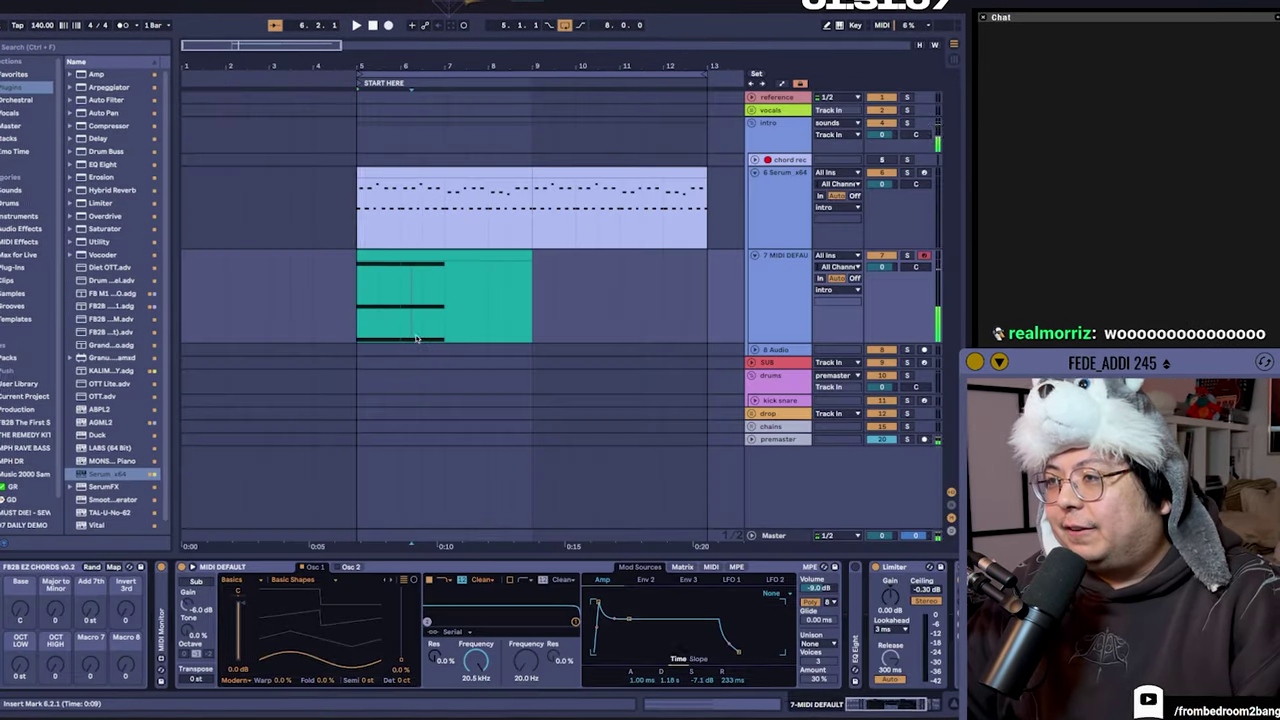
# Duplicate the two-bar chord so that it fills the rest of the MIDI clip.
pyautogui.moveTo(443, 300); pyautogui.dragTo(539, 303)
pyautogui.hotkey('ctrl', 'd')
pyautogui.hotkey('ctrl', 'd')
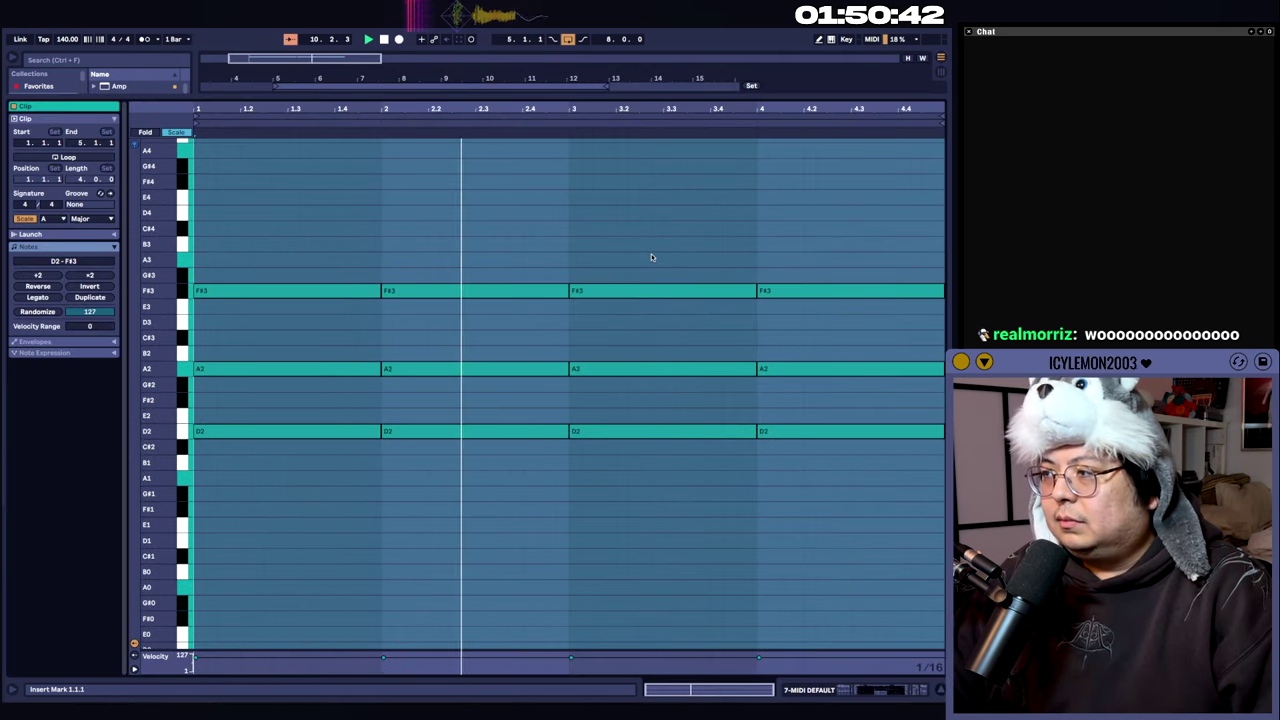
# Transpose the chord in bars 3–4 to F#2, C#3 and A3, and the chord in bars 7–8 to E2, B2 and G#3.
pyautogui.moveTo(650, 264); pyautogui.dragTo(796, 493)
pyautogui.moveTo(822, 265); pyautogui.dragTo(836, 496)
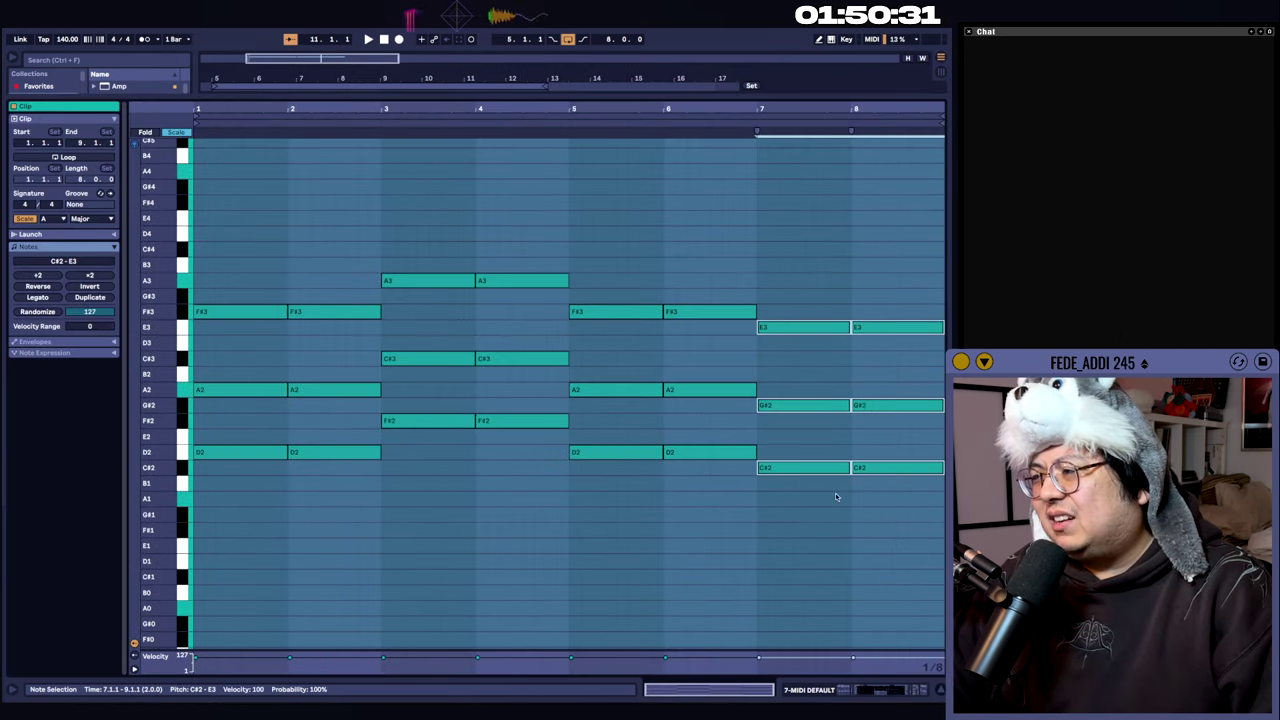
pyautogui.hotkey('shift', 'Down')
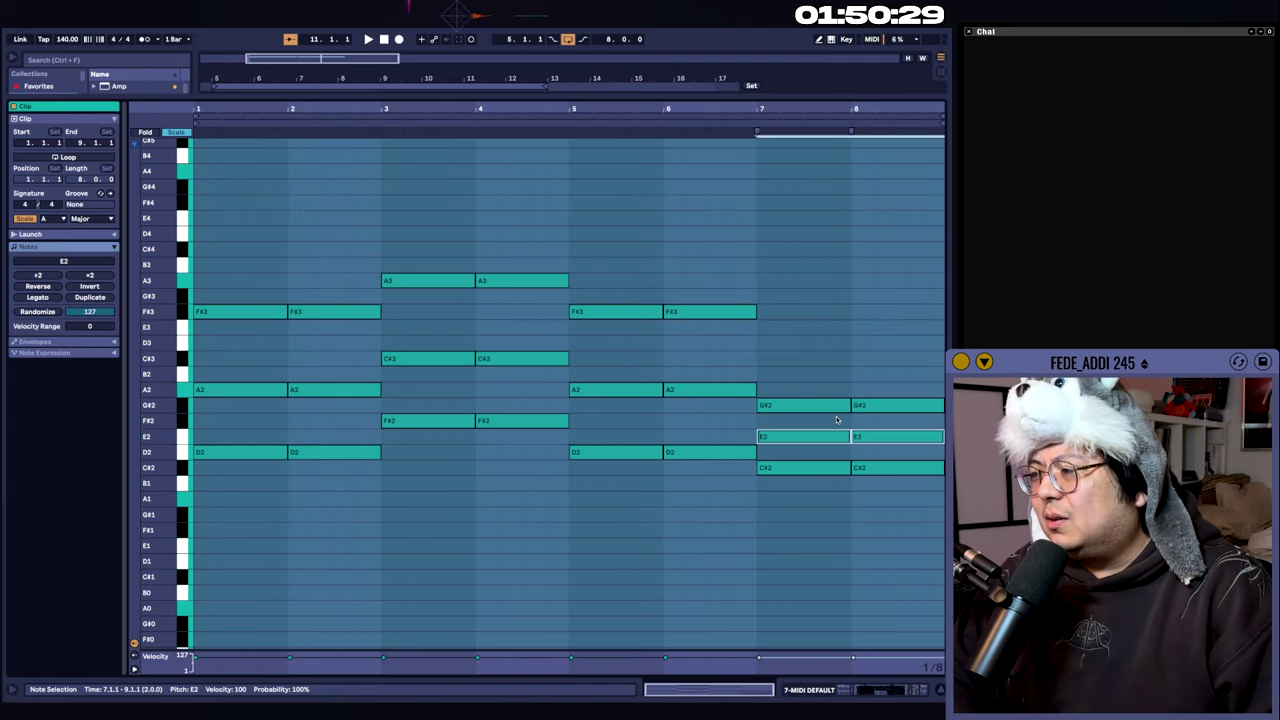
pyautogui.hotkey('shift', 'Up')
pyautogui.press('Up')
pyautogui.press('Up')
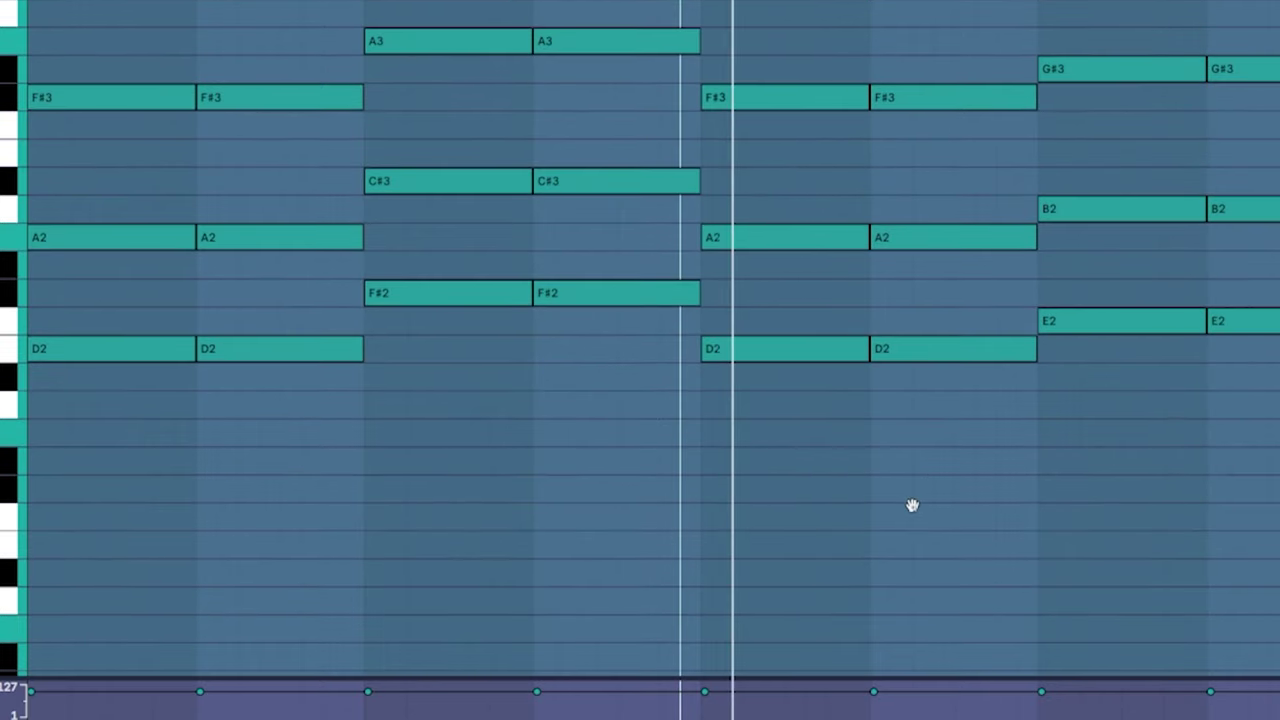
# Unfold the kick snare track and place the insert marker in its lane.
pyautogui.scroll(2, 952, 559)
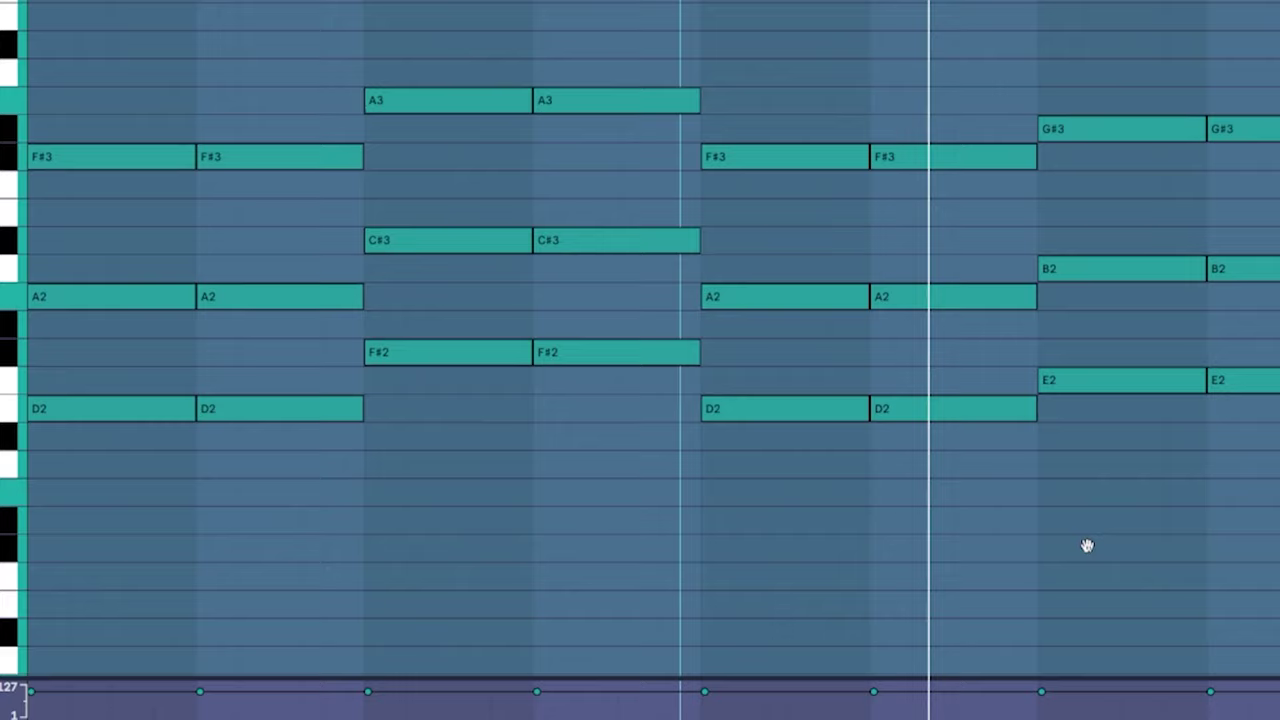
pyautogui.scroll(1, 1096, 568)
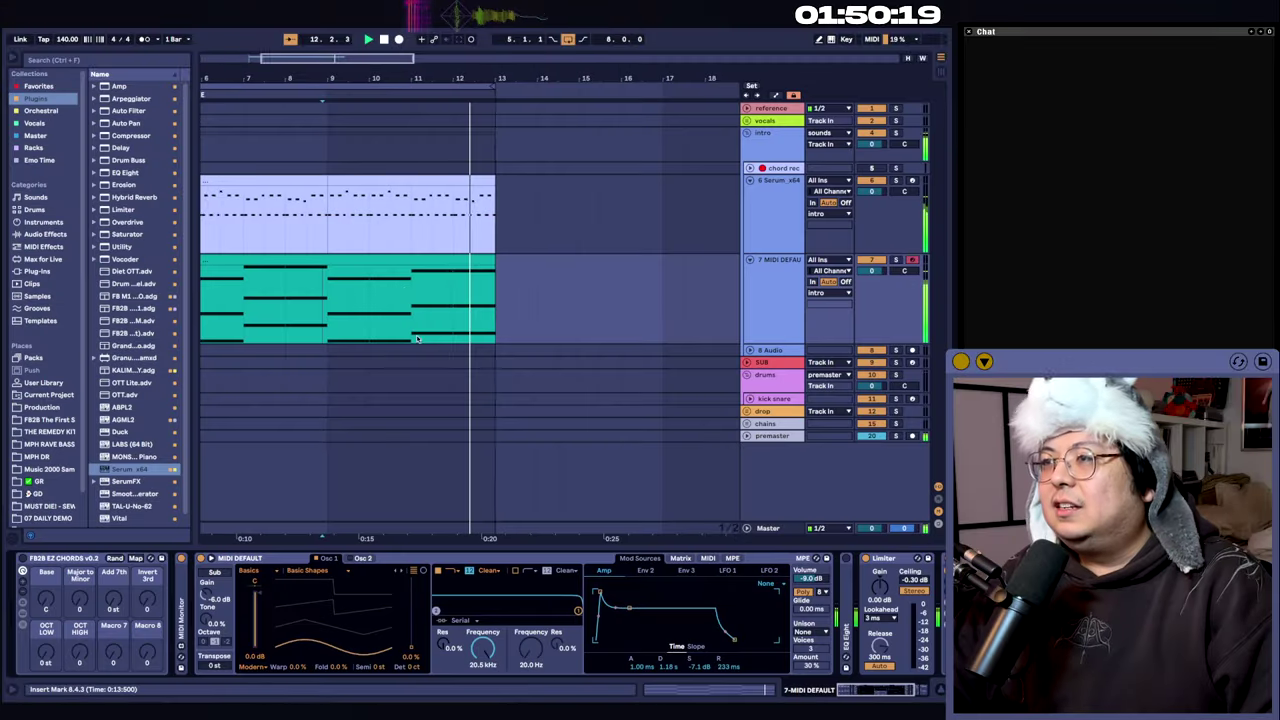
pyautogui.scroll(-3, 357, 305)
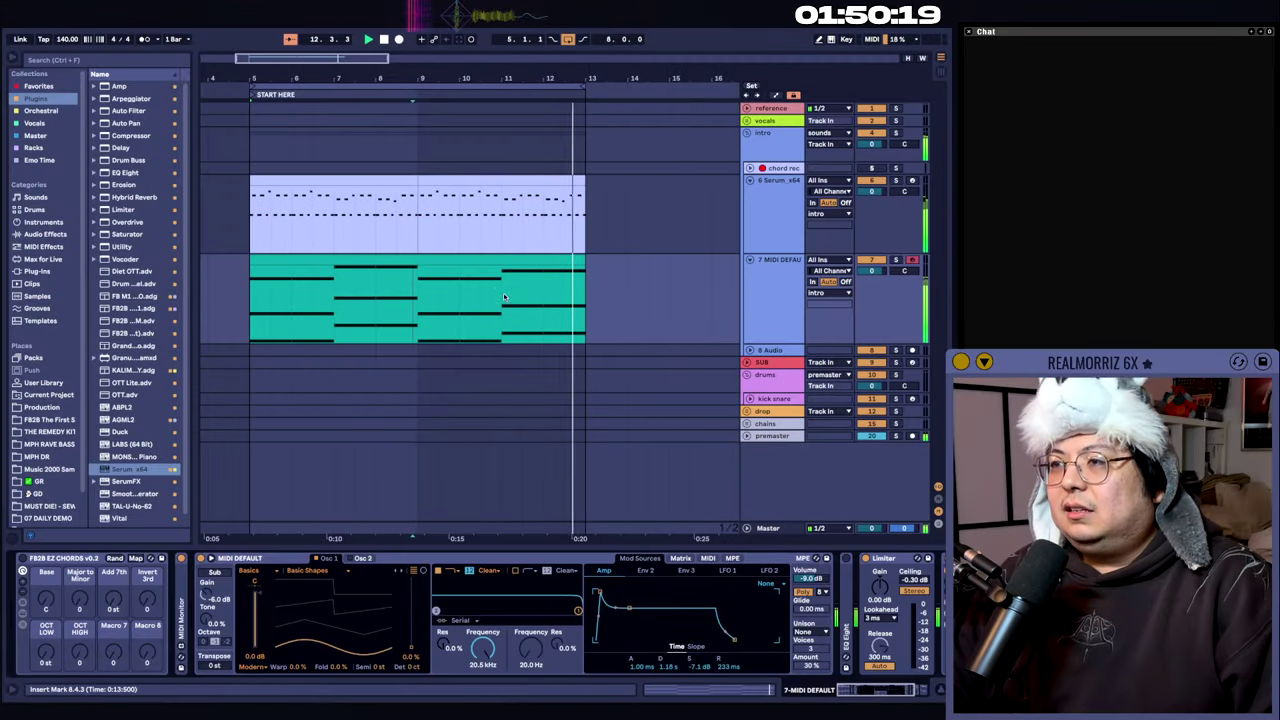
pyautogui.scroll(3, 283, 311)
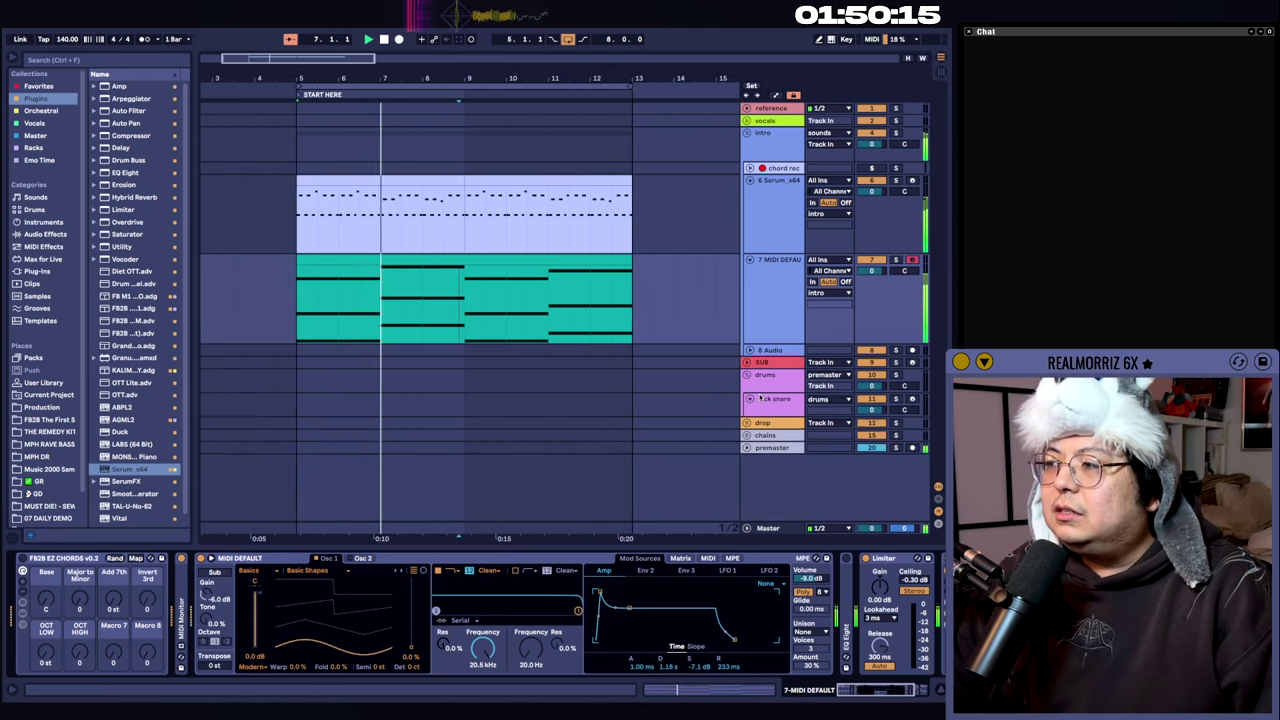
pyautogui.click(760, 399)
pyautogui.click(406, 386)
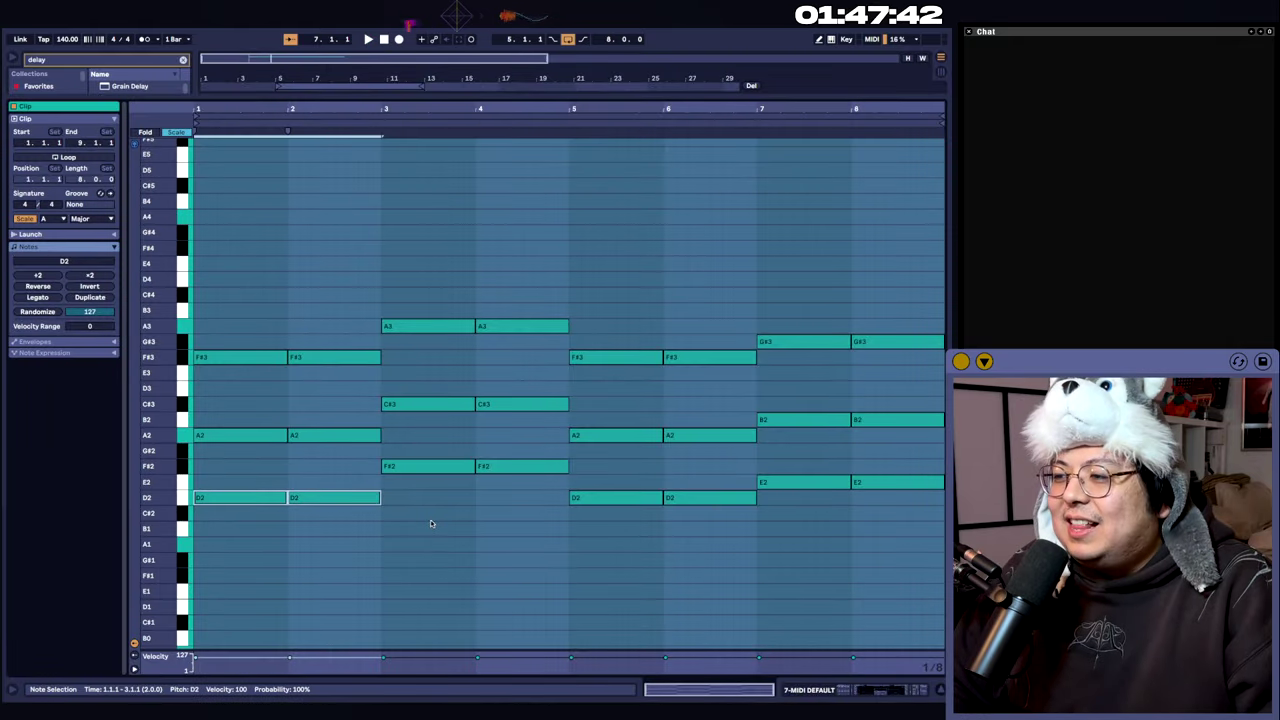
# Copy the chord clip's lowest notes into a new eight-bar MIDI clip on the empty track 8 below.
pyautogui.moveTo(430, 519); pyautogui.dragTo(514, 451)
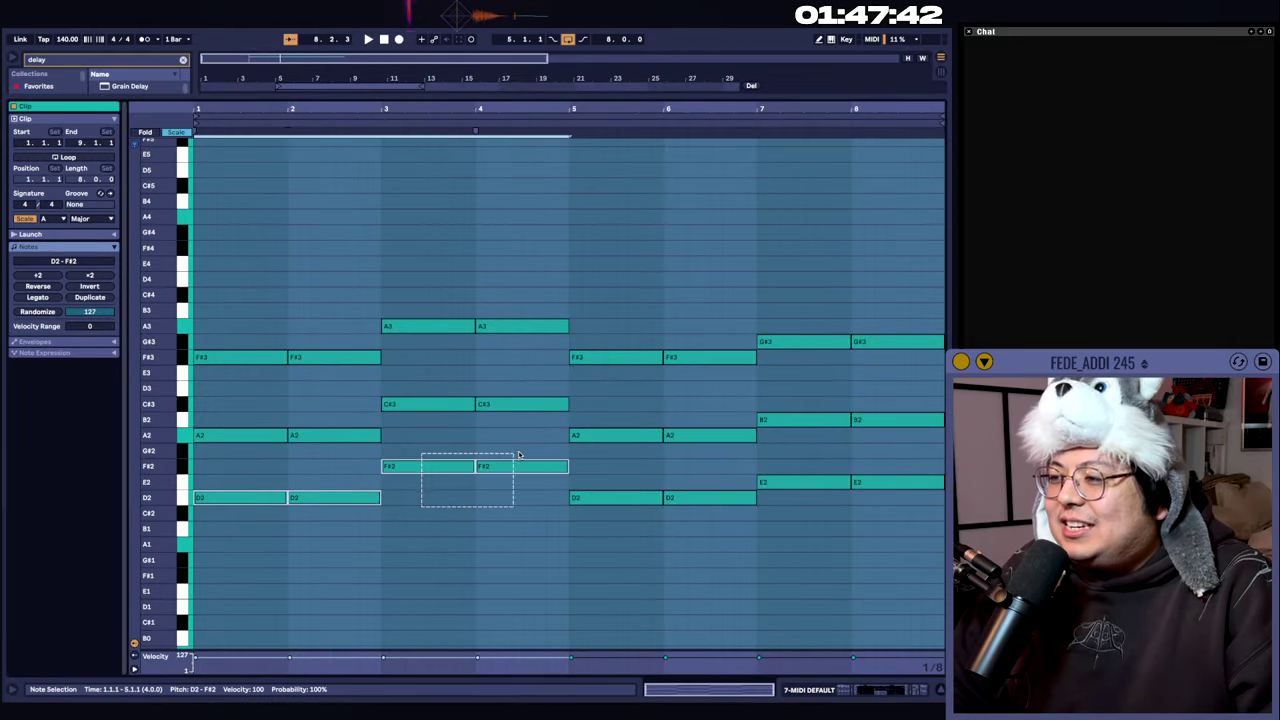
pyautogui.moveTo(576, 538); pyautogui.dragTo(726, 491)
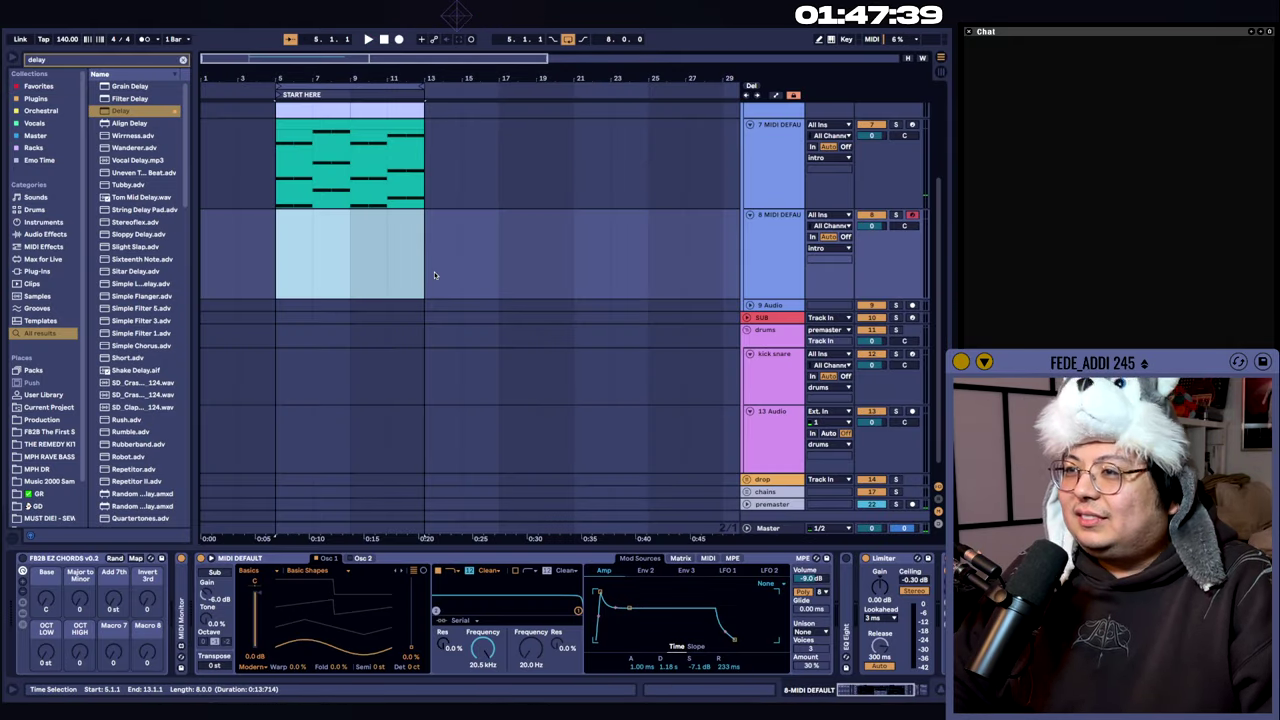
pyautogui.hotkey('ctrl', 'shift', 'm')
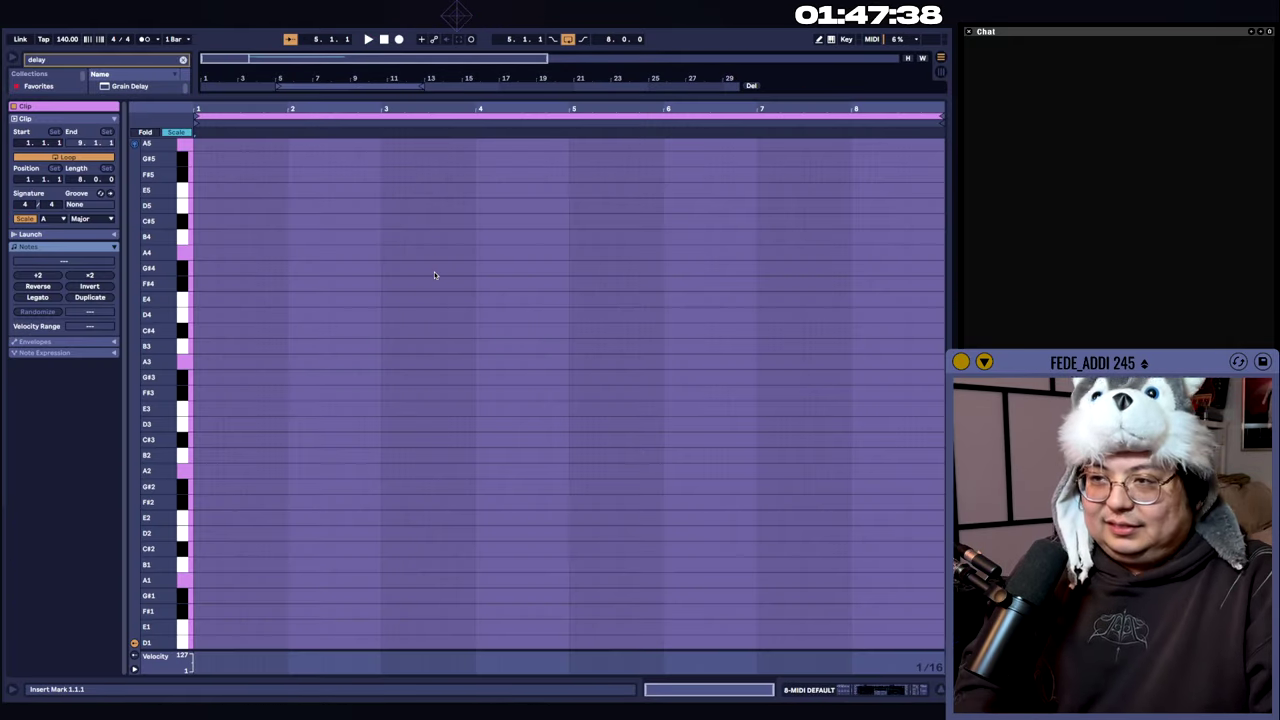
pyautogui.hotkey('ctrl', 'v')
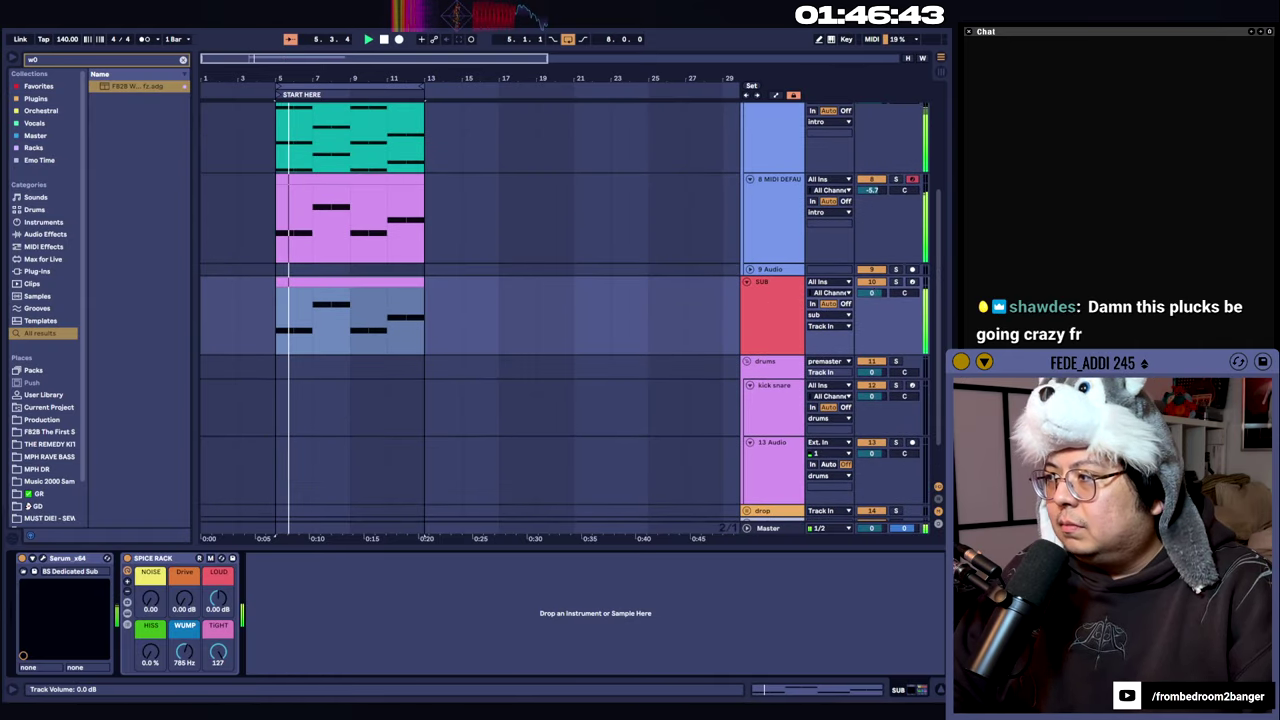
# Lower the SUB track's volume to -5.8 dB.
pyautogui.moveTo(872, 292); pyautogui.dragTo(872, 300)
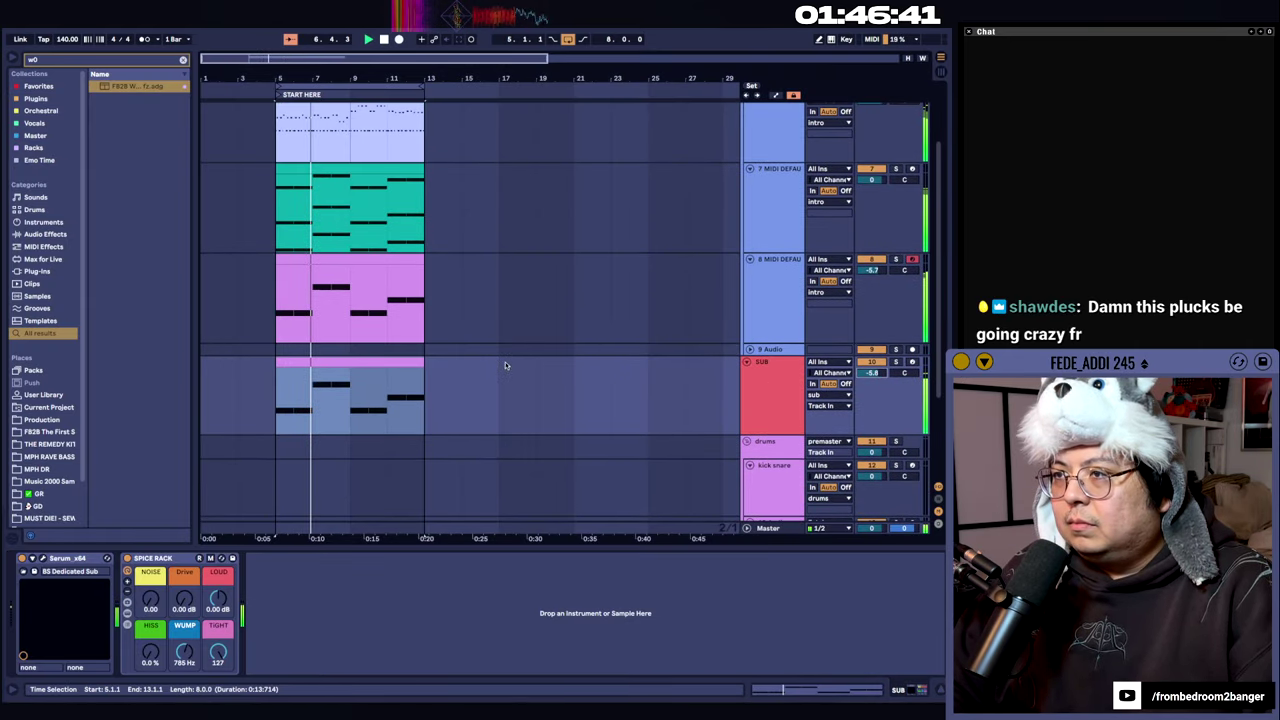
pyautogui.press('z')
# Find the Arpeggiator by searching for "arp" and add it before the MIDI DEFAULT instrument on track 8.
pyautogui.click(775, 345)
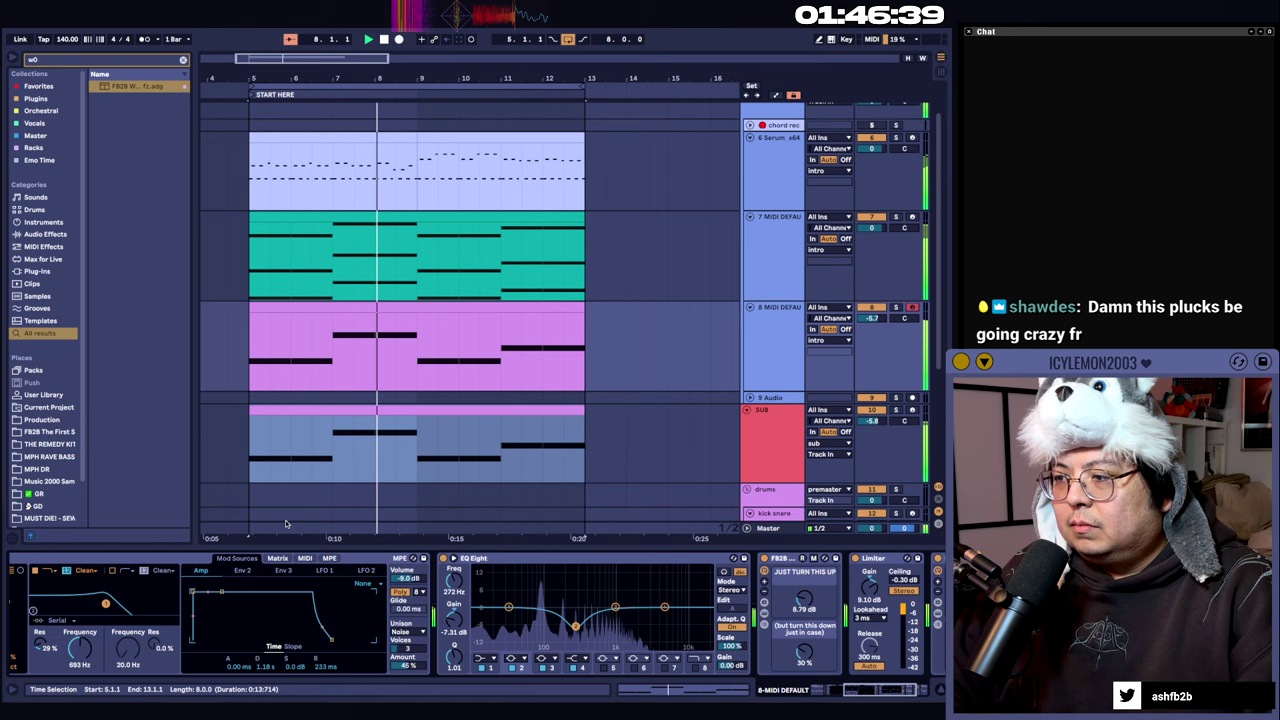
pyautogui.hotkey('ctrl', 'f')
pyautogui.write('arp')
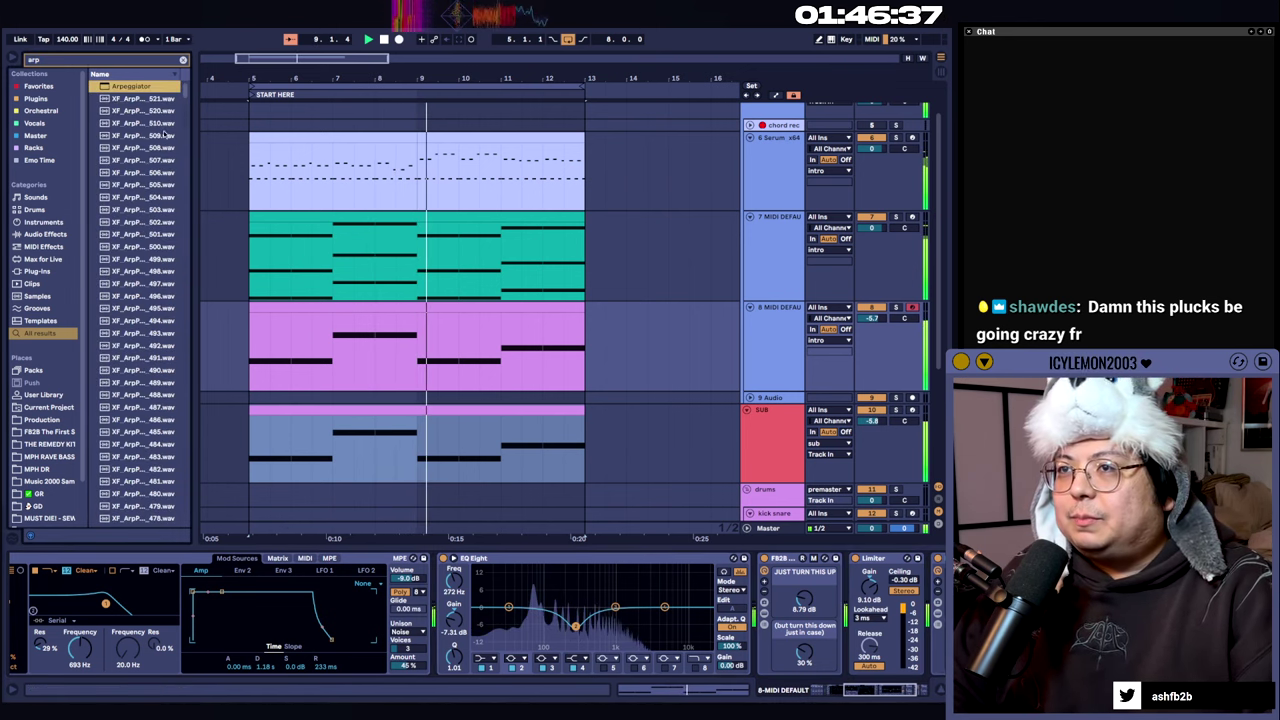
pyautogui.moveTo(860, 690); pyautogui.dragTo(826, 690)
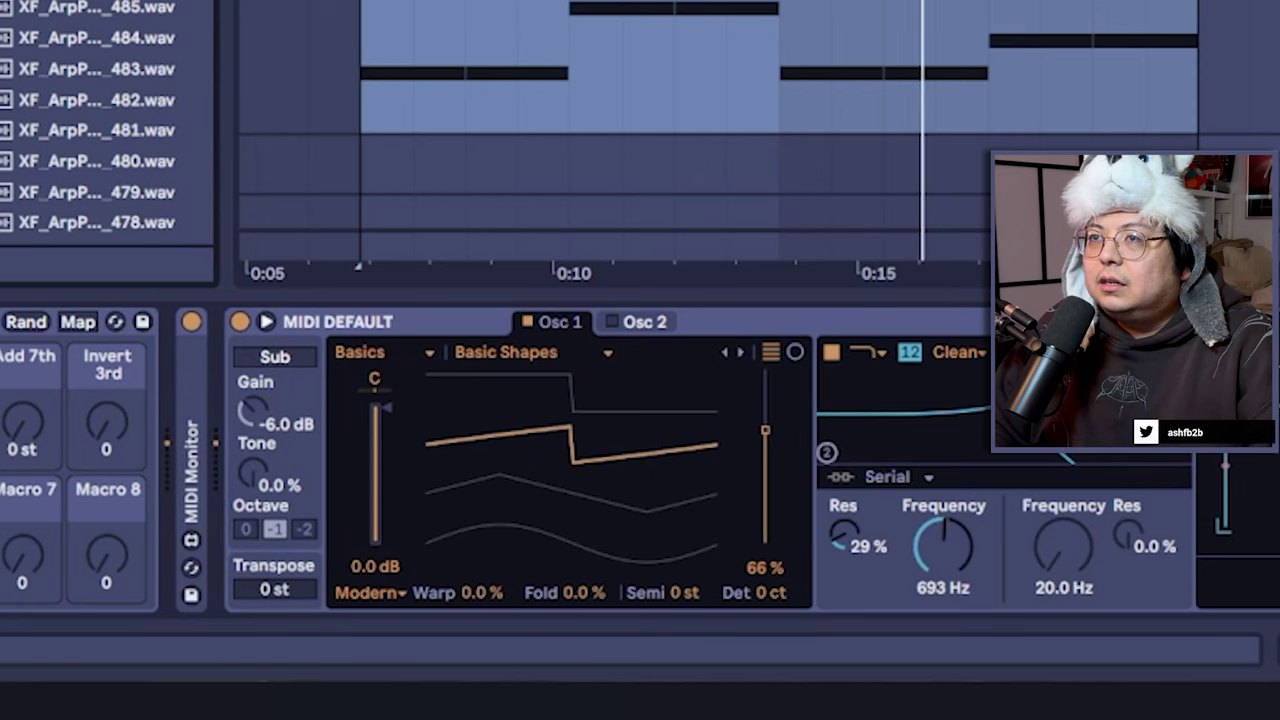
pyautogui.moveTo(130, 86); pyautogui.dragTo(202, 589)
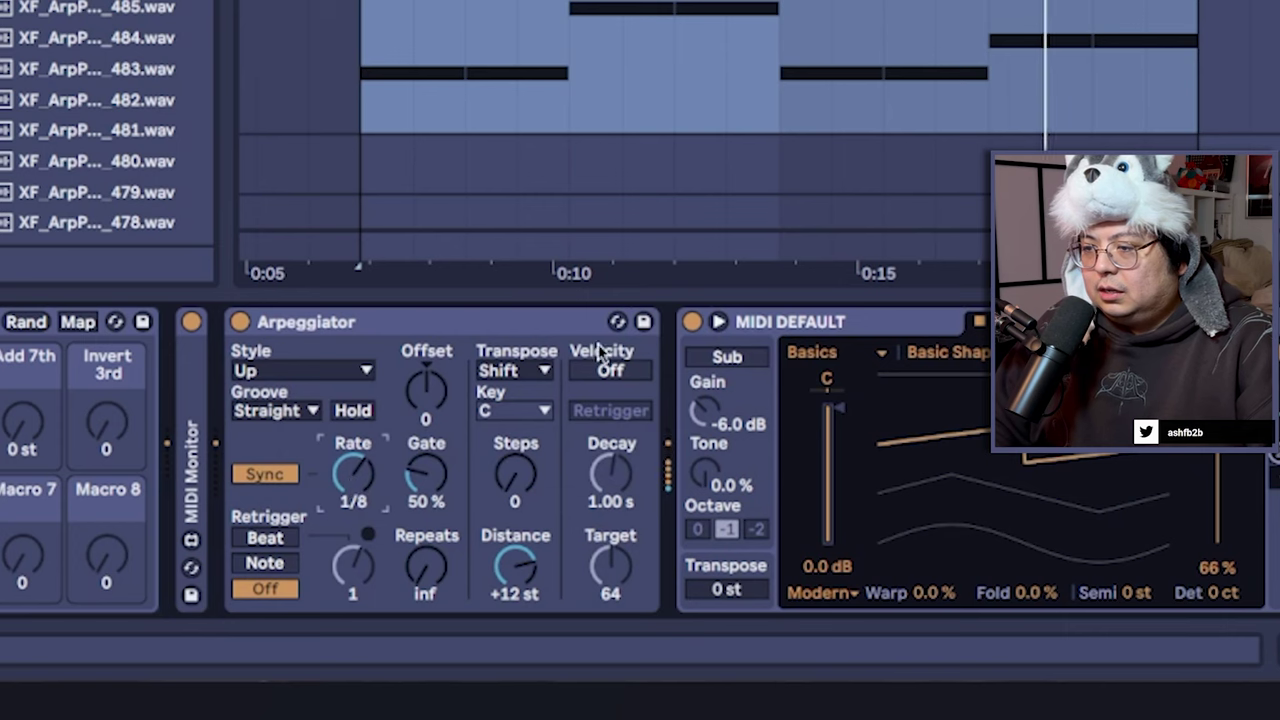
# Set the Arpeggiator's rate to 1/16 and its gate to 12 %.
pyautogui.moveTo(352, 478); pyautogui.dragTo(362, 430)
pyautogui.moveTo(424, 478); pyautogui.dragTo(426, 452)
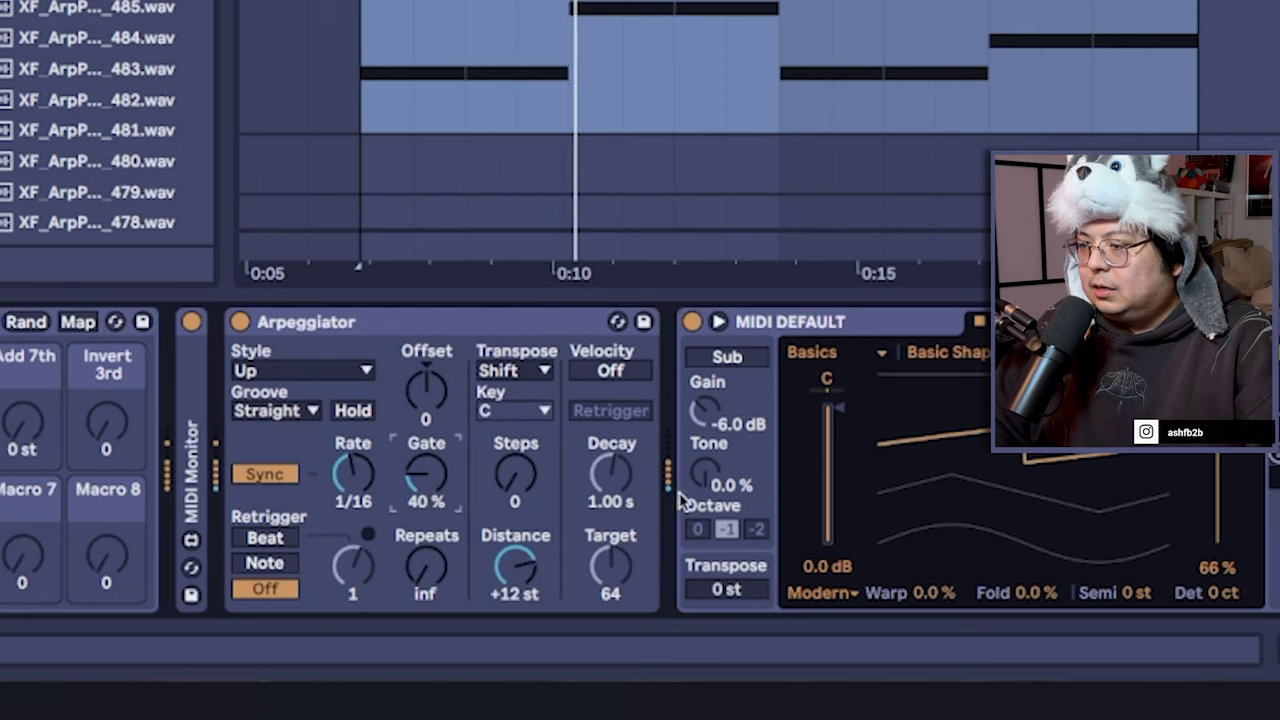
pyautogui.moveTo(490, 482); pyautogui.dragTo(490, 505)
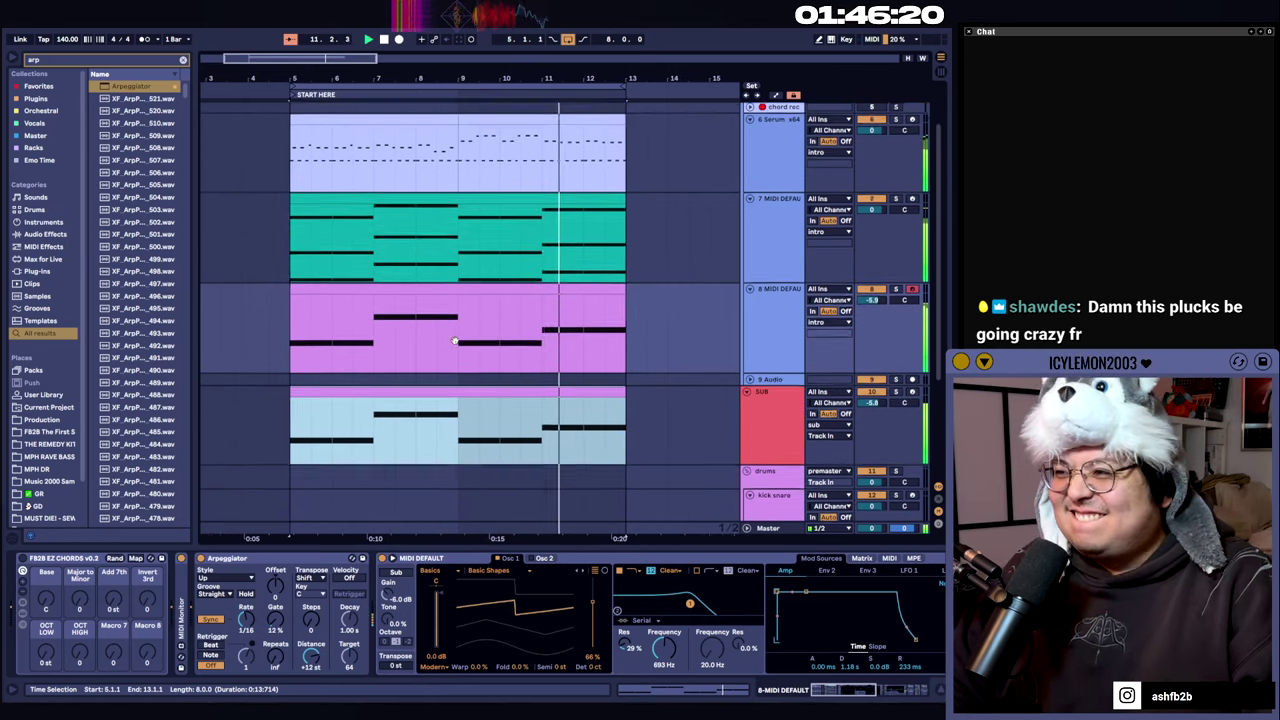
pyautogui.scroll(2, 455, 342)
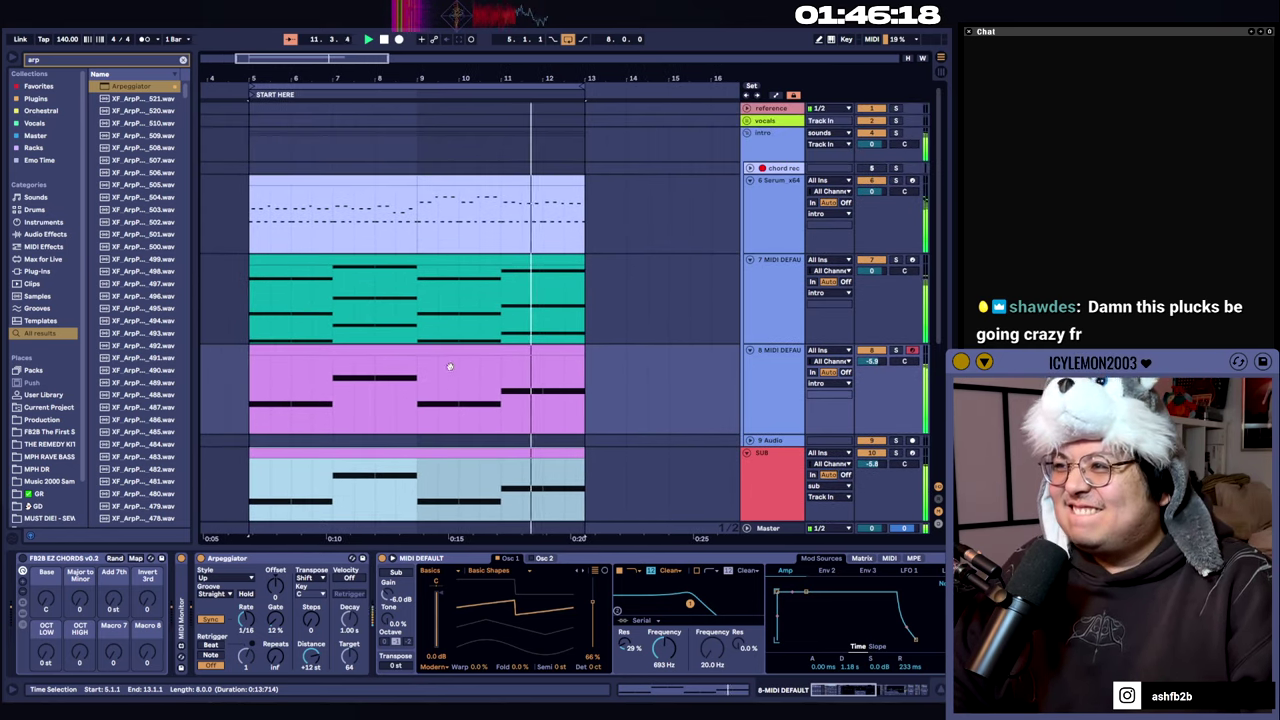
pyautogui.moveTo(431, 215); pyautogui.dragTo(323, 215)
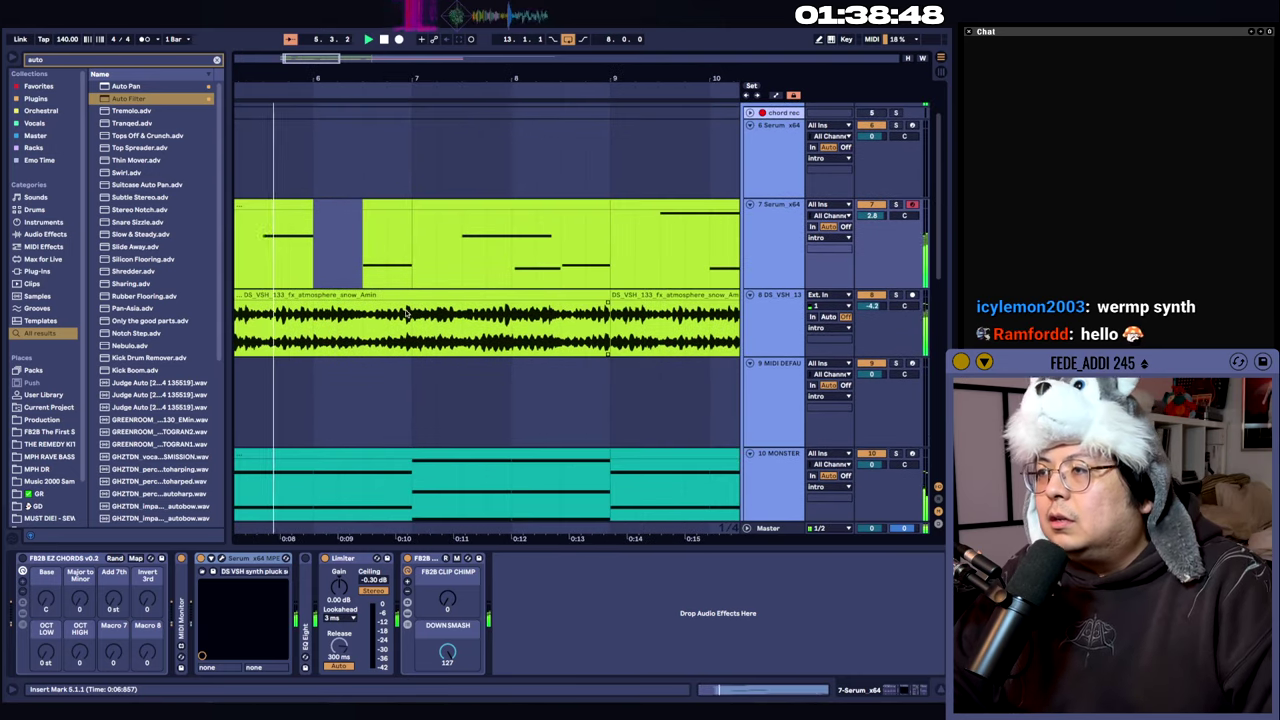
# Delete the section from 8.1.1 to 8.3.1 of the clip on the 7 Serum_x64 track.
pyautogui.scroll(2, 408, 310)
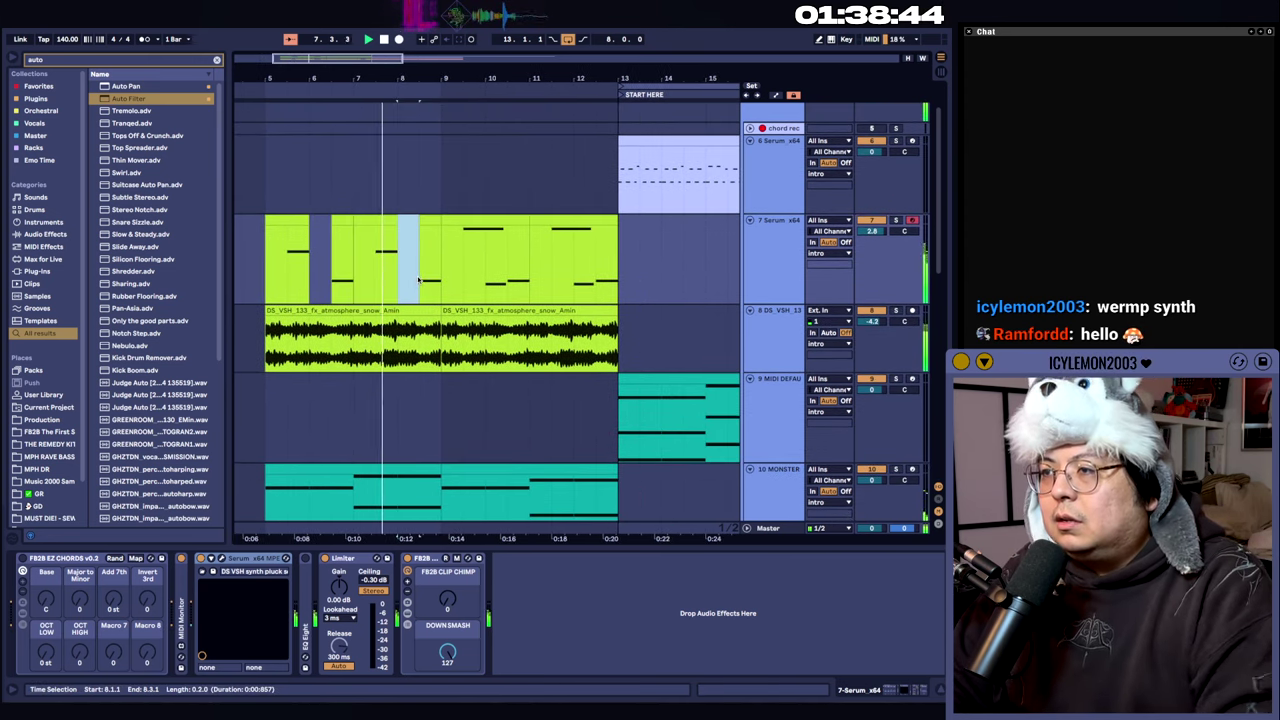
pyautogui.scroll(3, 418, 280)
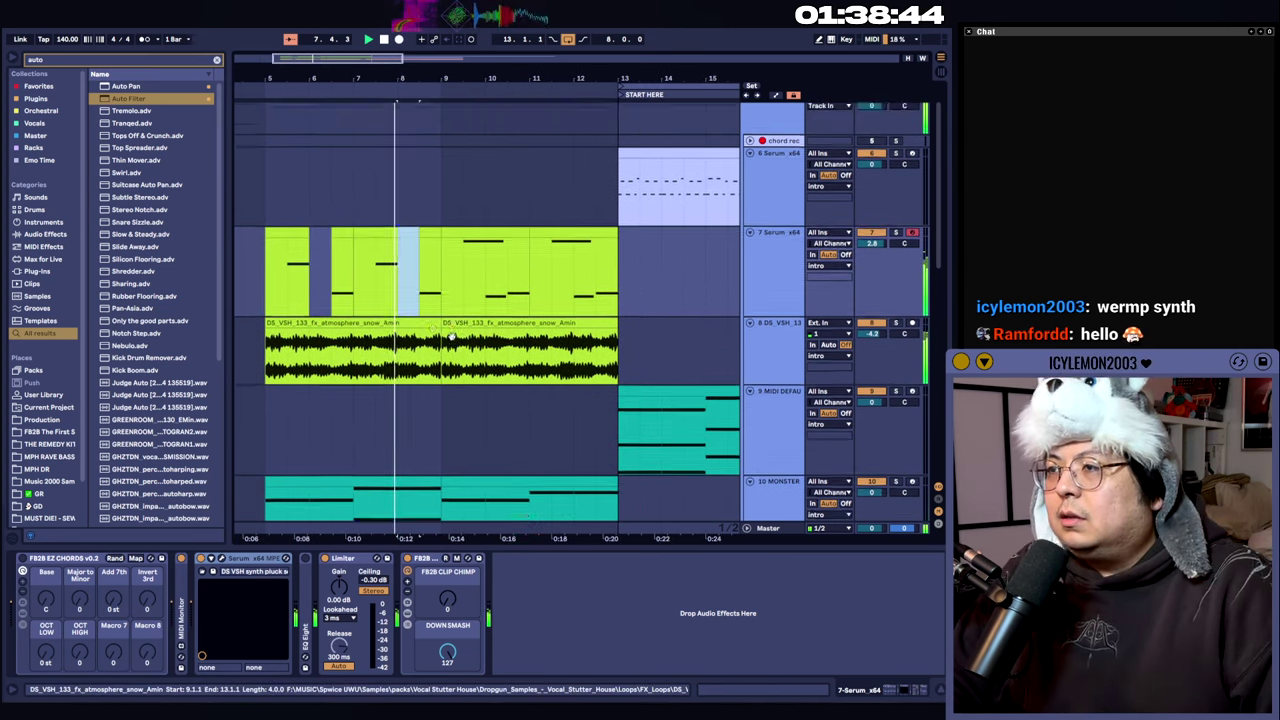
pyautogui.press('Delete')
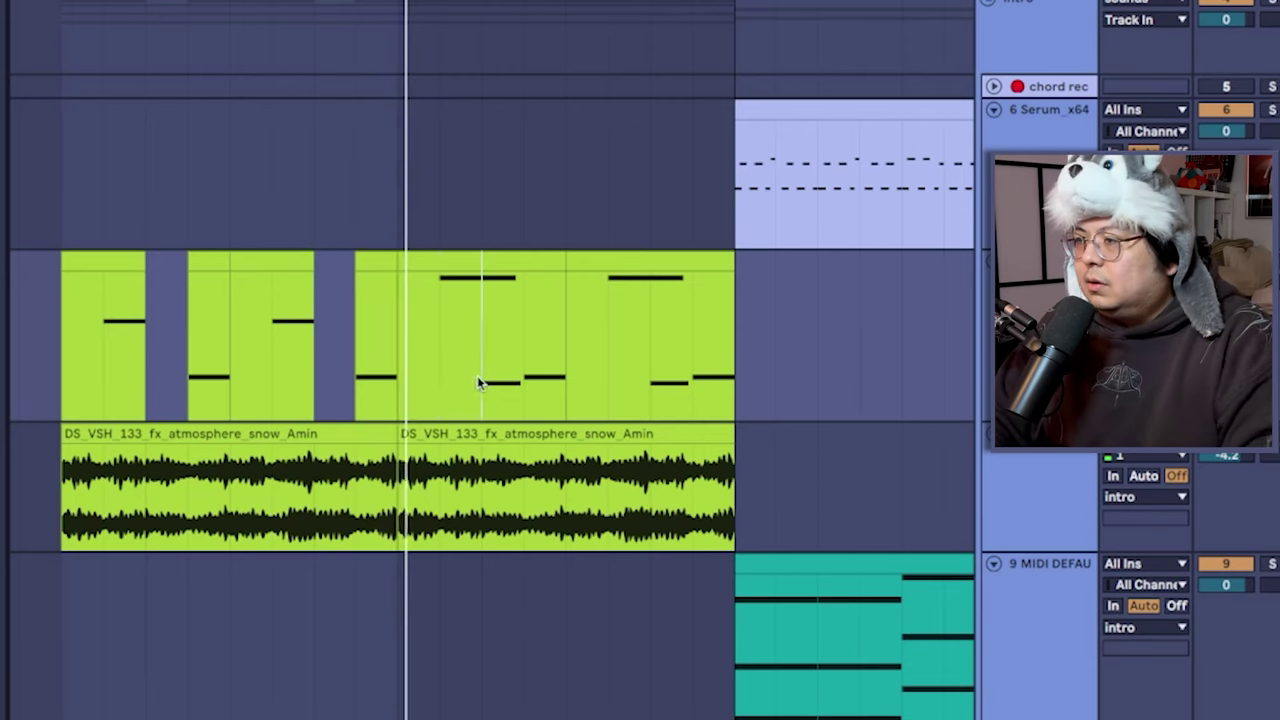
# Delete two more short sections from the clip on the 7 Serum_x64 track, continuing its chopped rhythm, and select the chopped pattern.
pyautogui.click(490, 333)
pyautogui.press('Delete')
pyautogui.click(511, 333)
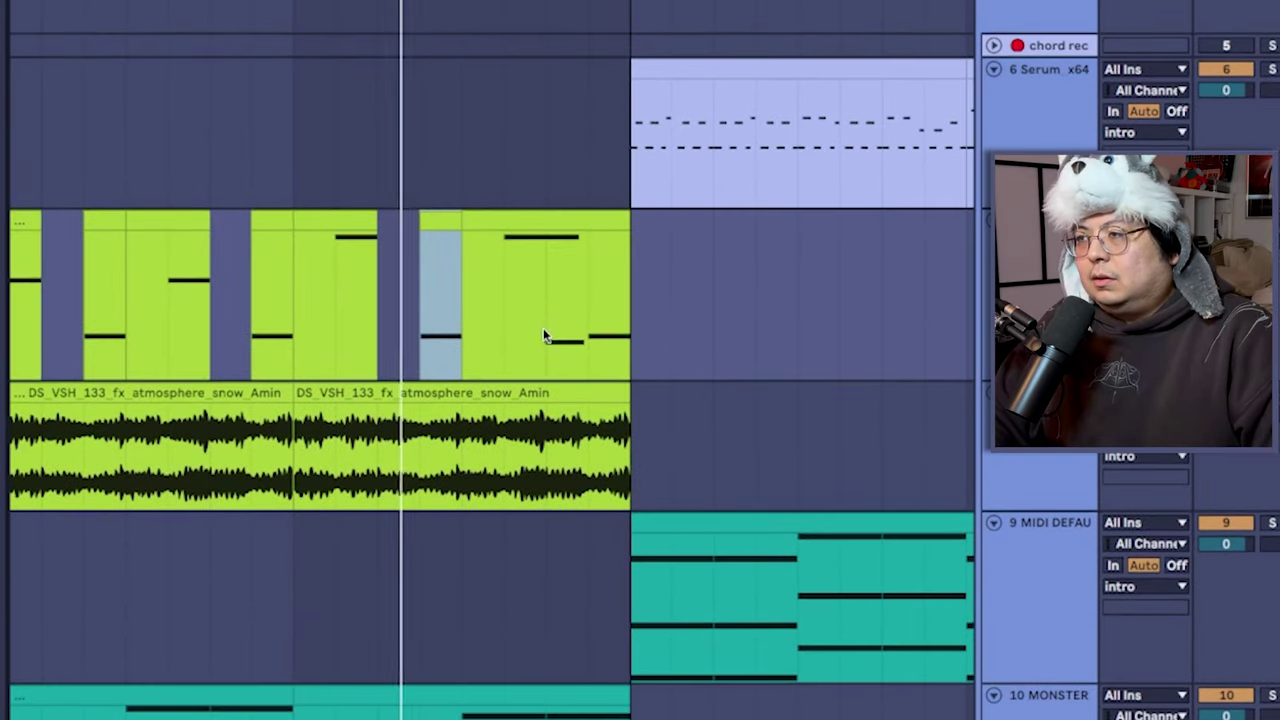
pyautogui.click(543, 328)
pyautogui.press('Delete')
pyautogui.scroll(-4, 497, 358)
pyautogui.hscroll(-4, 497, 358)
pyautogui.scroll(1, 497, 358)
pyautogui.scroll(-5, 449, 506)
pyautogui.hscroll(3, 449, 506)
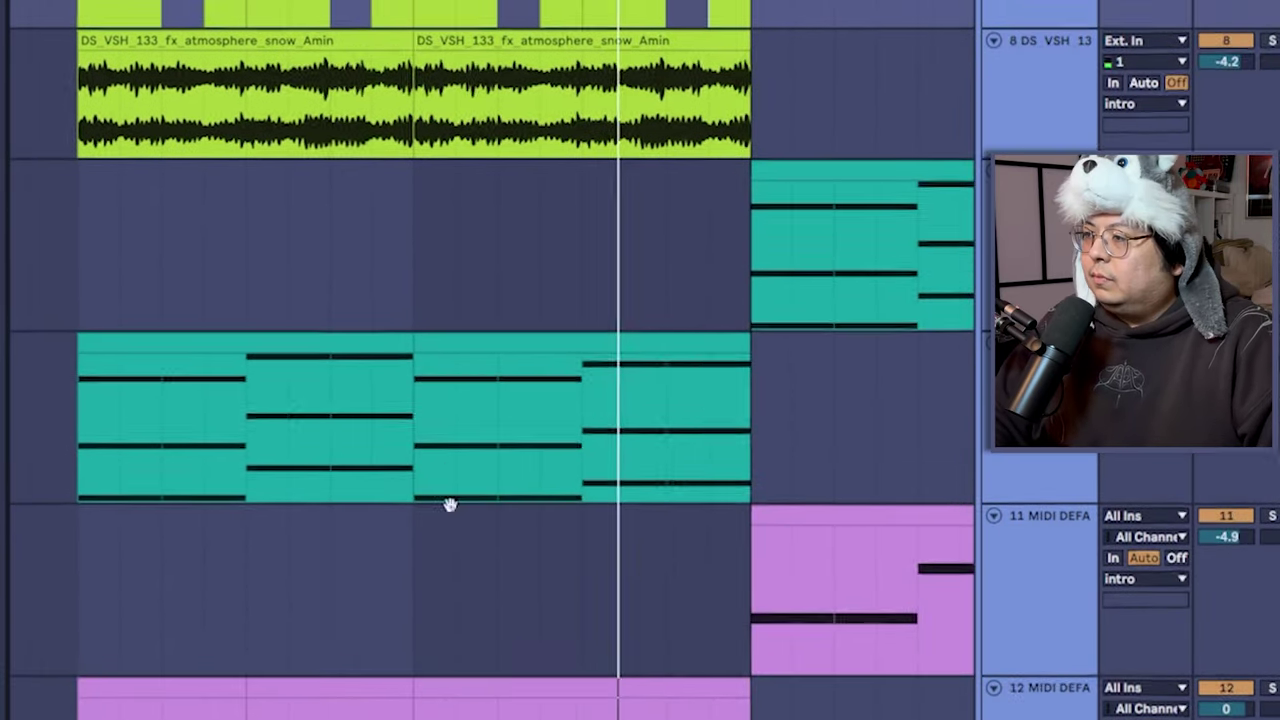
pyautogui.scroll(5, 549, 520)
pyautogui.moveTo(134, 250); pyautogui.dragTo(764, 259)
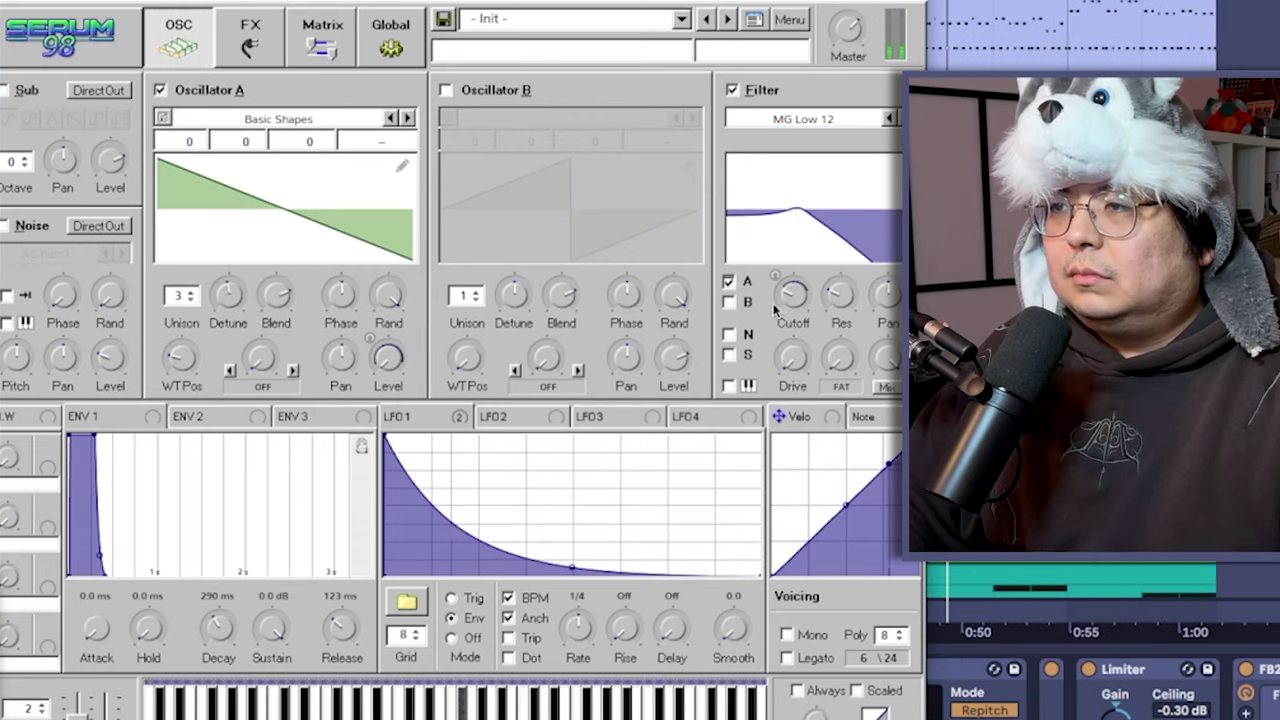
# Adjust the filter cutoff in Serum and enable its Equalizer and Compressor effects.
pyautogui.moveTo(798, 260); pyautogui.dragTo(818, 250)
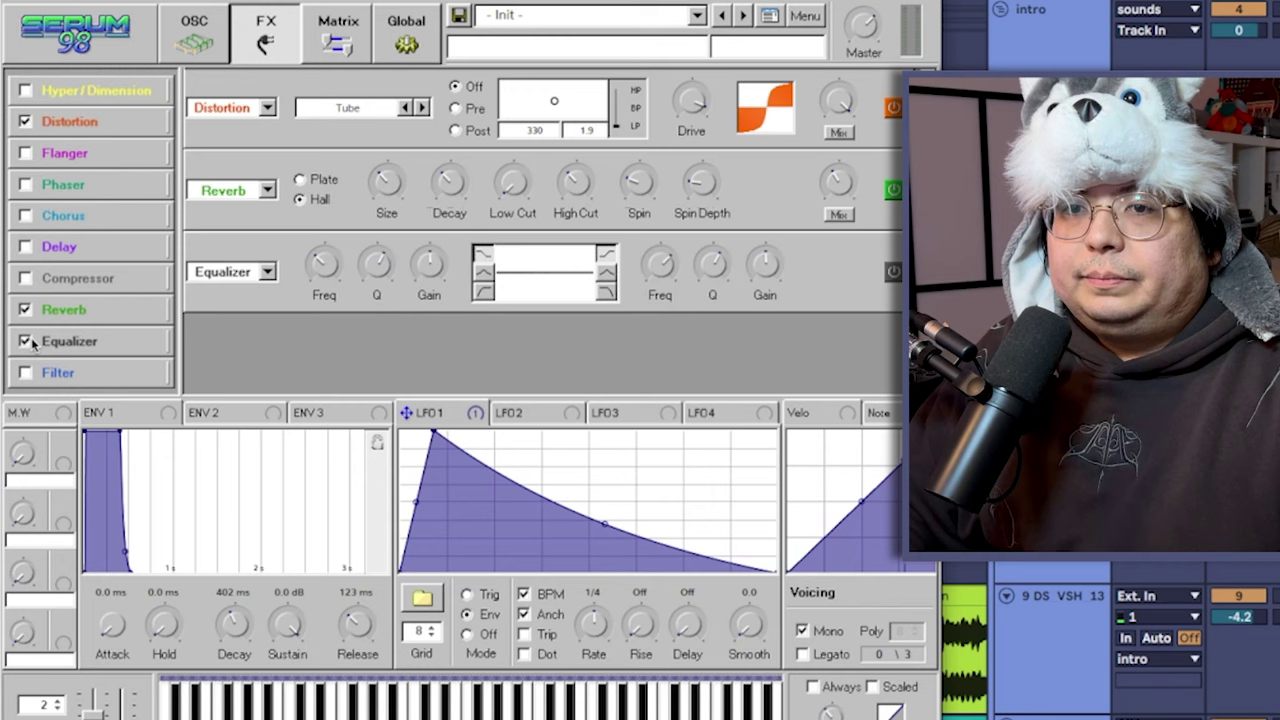
pyautogui.click(24, 341)
pyautogui.click(24, 278)
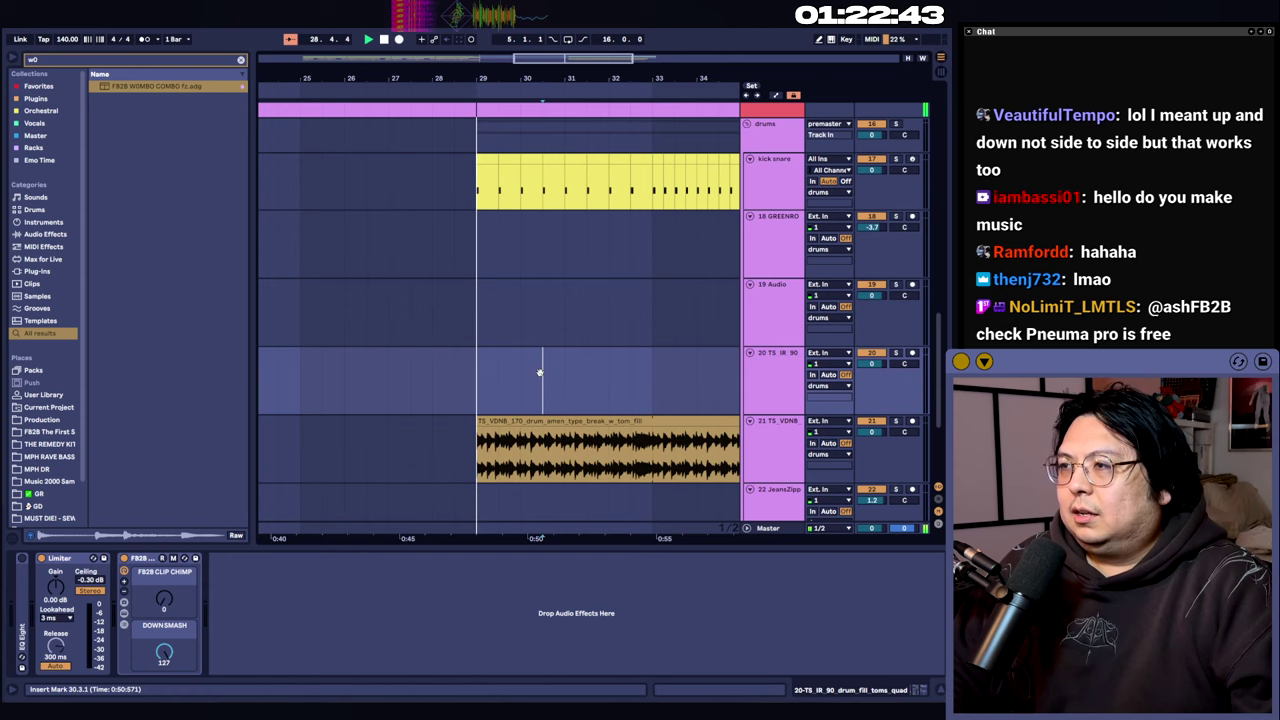
# Pick the REMEDY FX IMPACT_7 sample from the "impac" search results.
pyautogui.scroll(3, 477, 356)
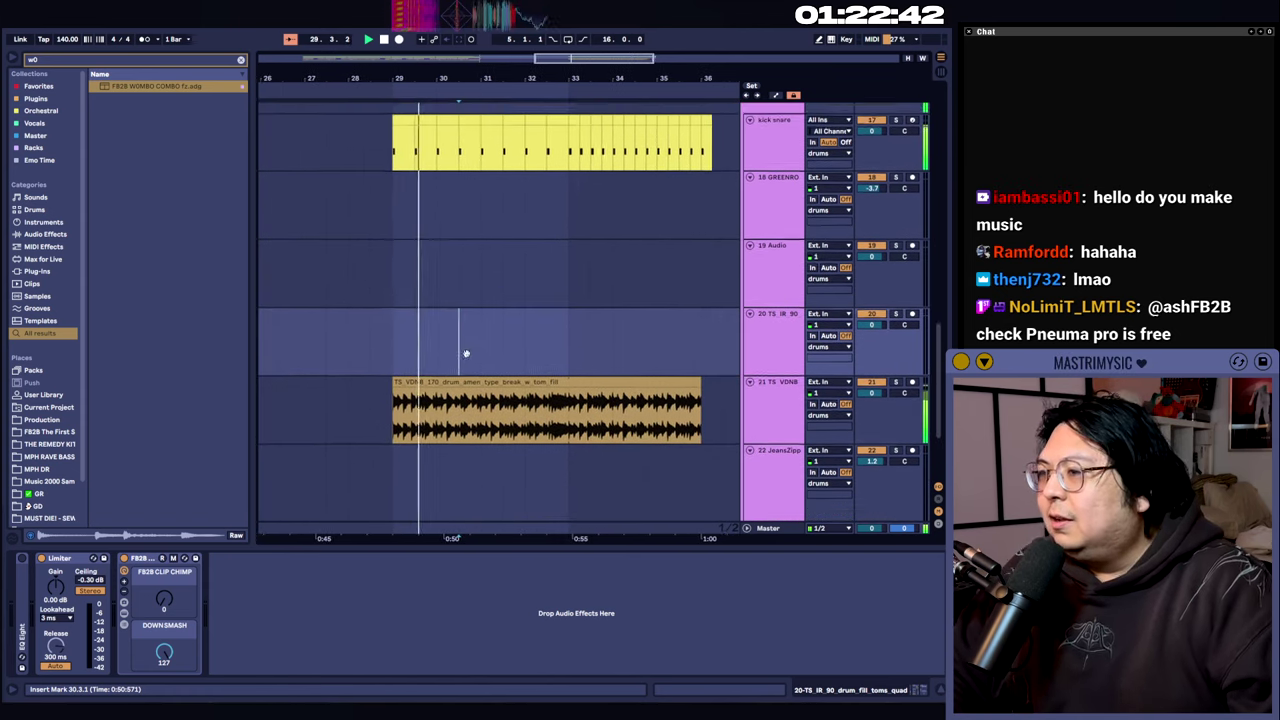
pyautogui.scroll(1, 569, 368)
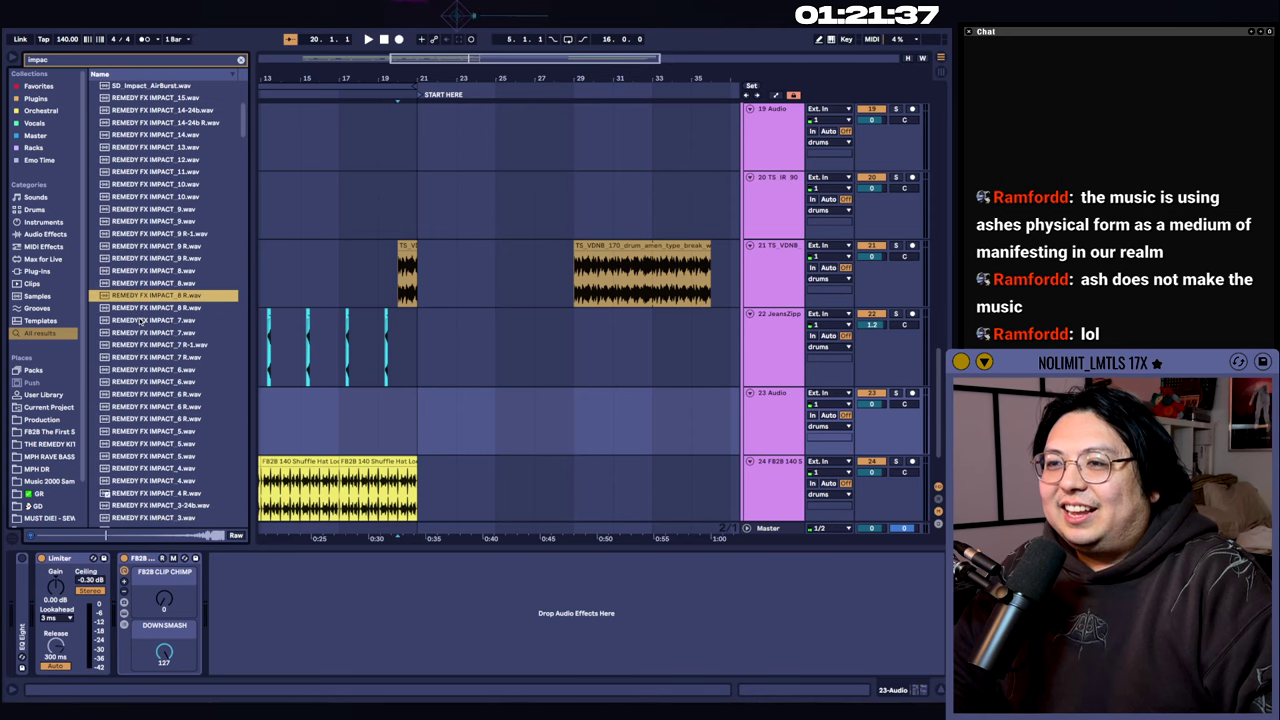
pyautogui.click(145, 333)
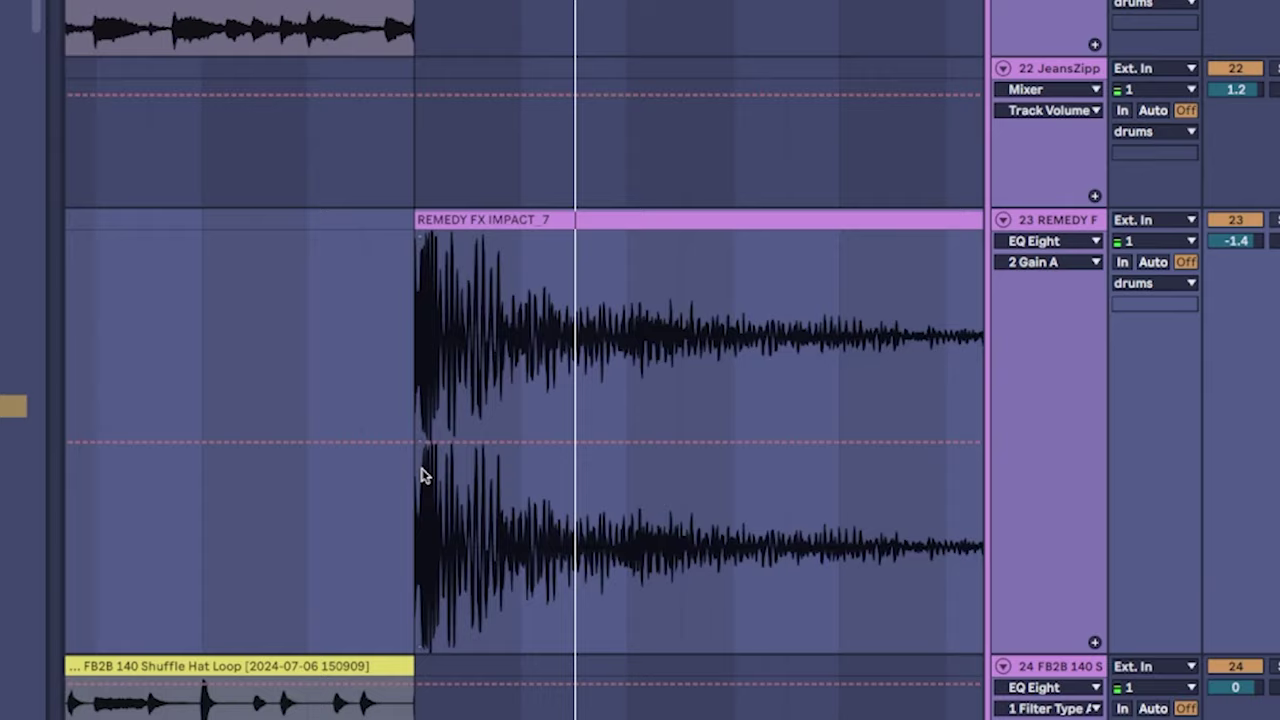
# Automate the EQ Eight band 2 gain down to -6.96 dB over the REMEDY FX IMPACT_7 clip on track 23.
pyautogui.scroll(3, 425, 465)
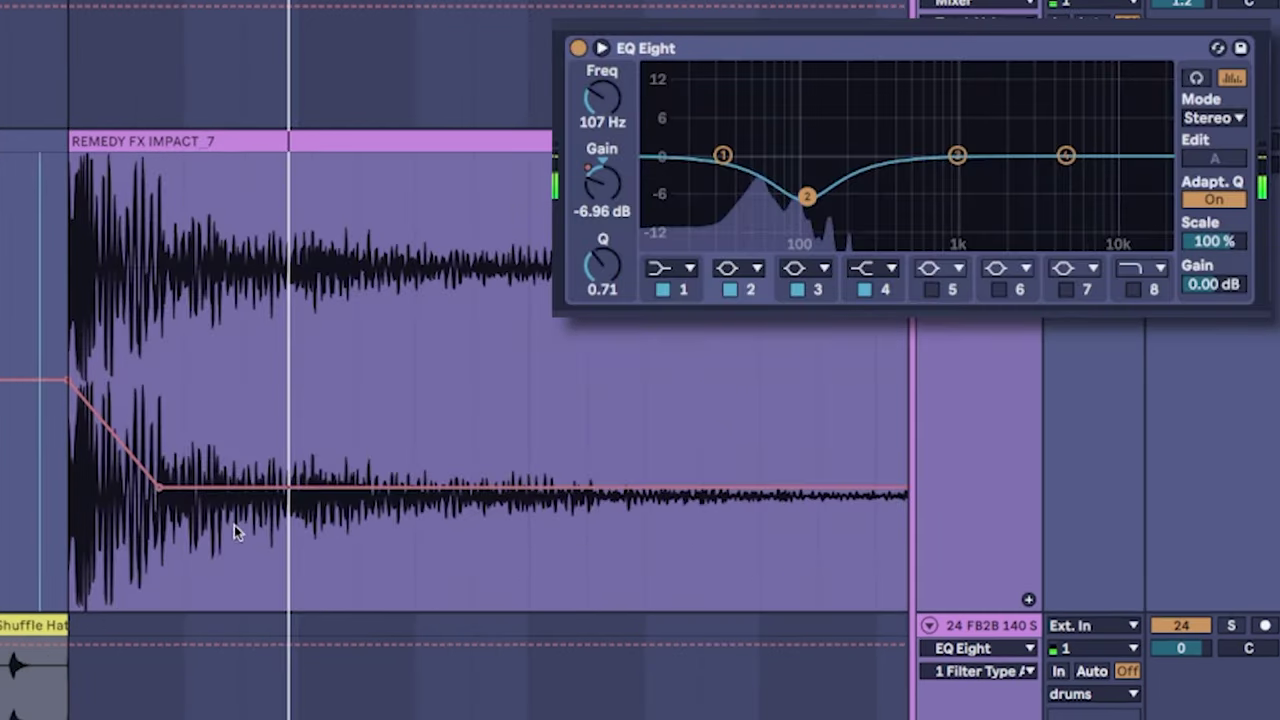
pyautogui.moveTo(242, 487); pyautogui.dragTo(587, 487)
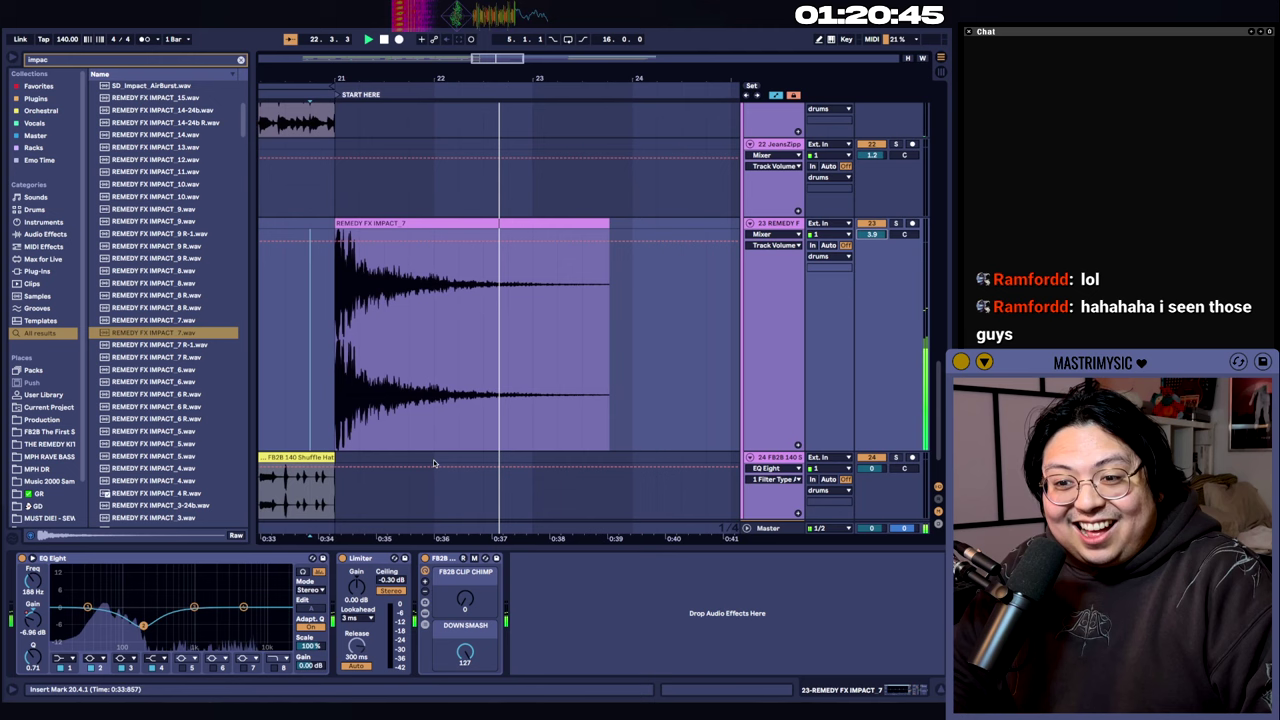
pyautogui.scroll(-5, 412, 421)
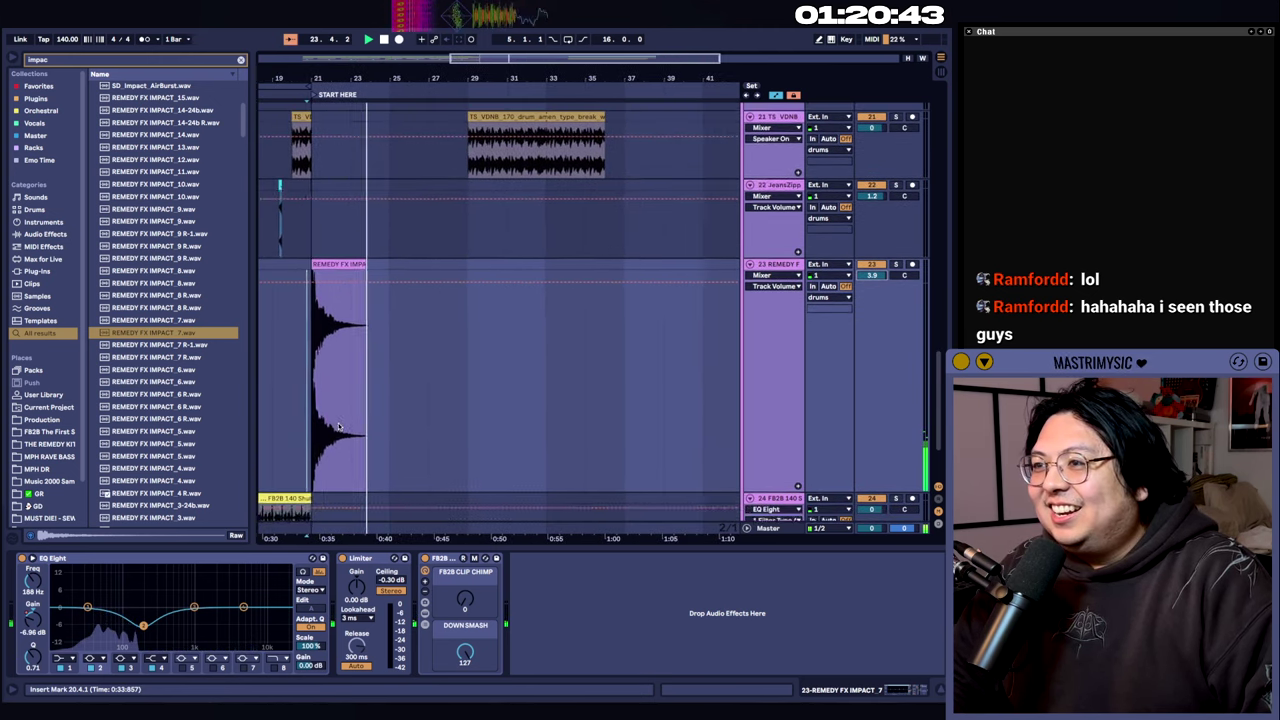
pyautogui.click(340, 400)
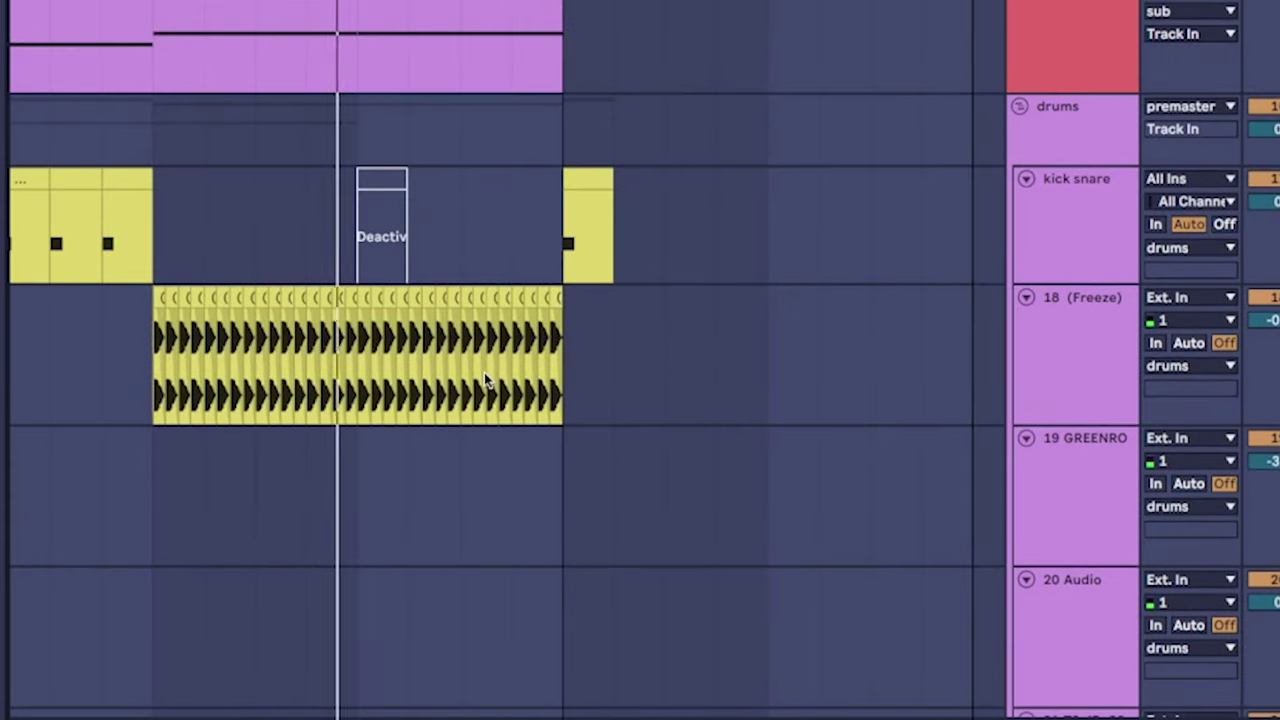
# Select the stretch from 36.3.3 to 37.1.1 of the clips on the 18 (Freeze) track.
pyautogui.moveTo(547, 378); pyautogui.dragTo(579, 377)
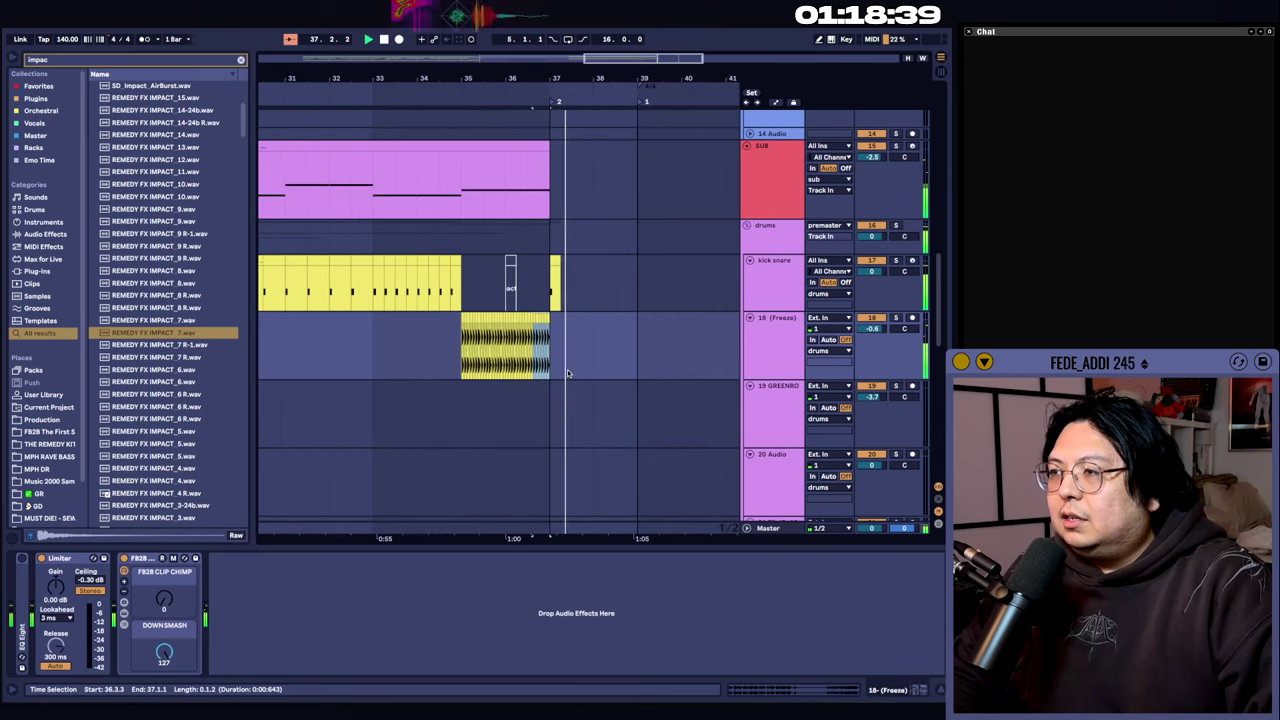
pyautogui.scroll(-5, 590, 370)
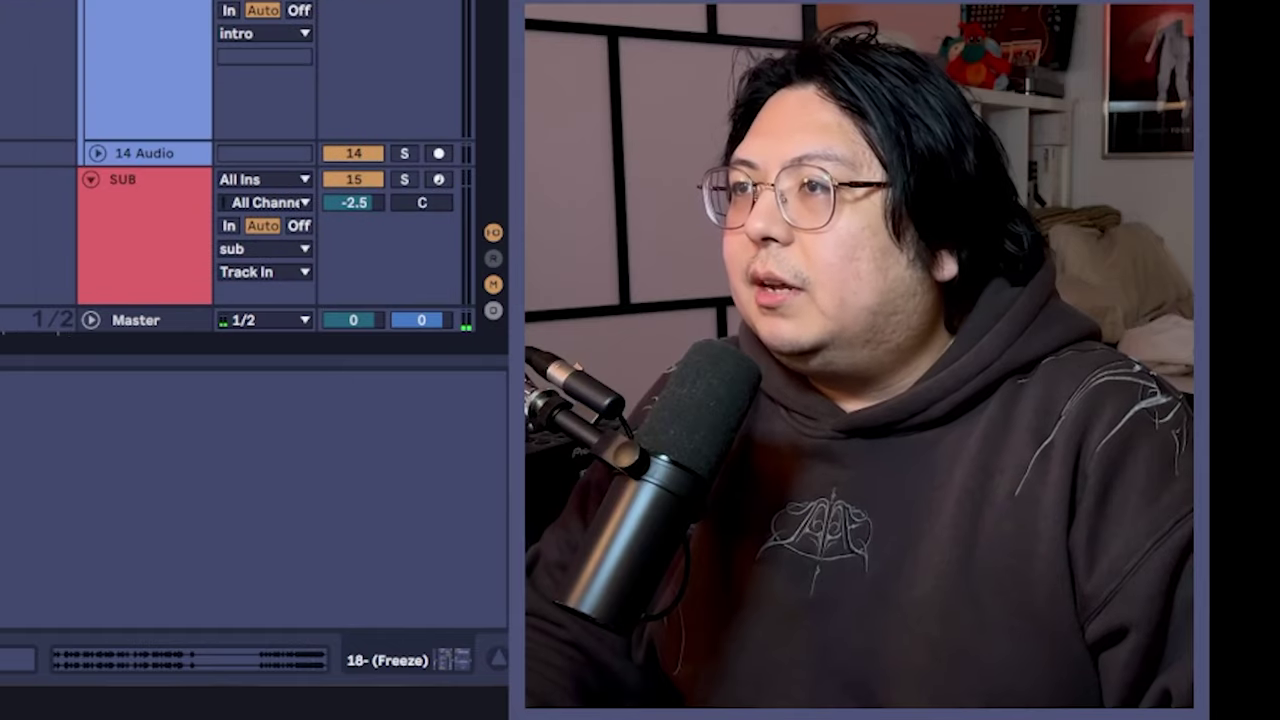
# Paste the copied opening section of the 7 Serum_x64 clip at 37.1.1 on the same track and play it.
pyautogui.scroll(5, 422, 437)
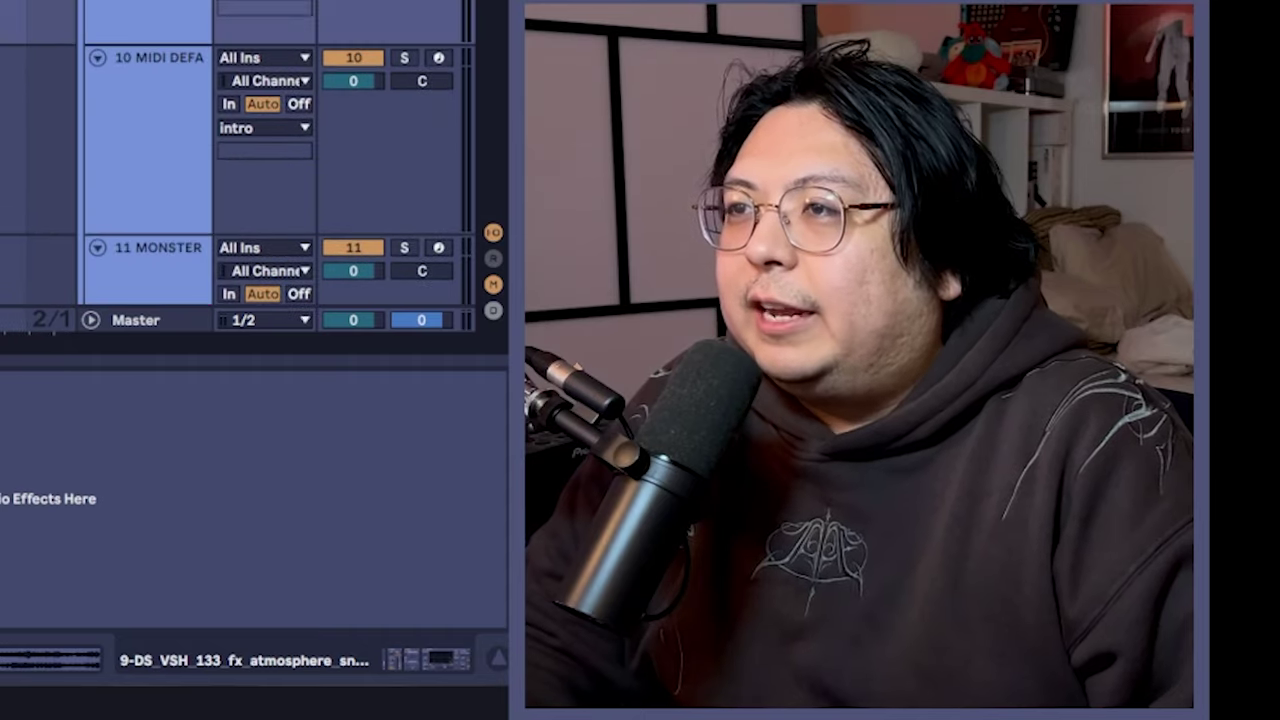
pyautogui.scroll(3, 280, 210)
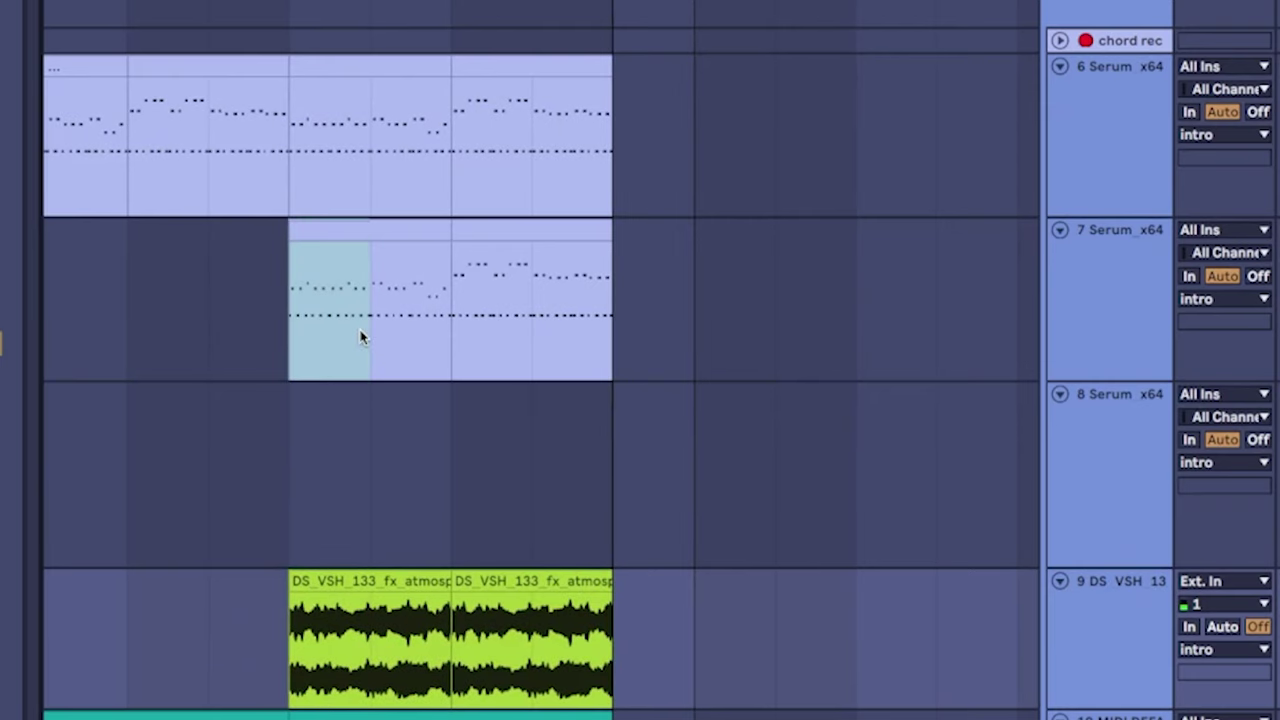
pyautogui.click(617, 340)
pyautogui.hotkey('ctrl', 'v')
pyautogui.press('space')
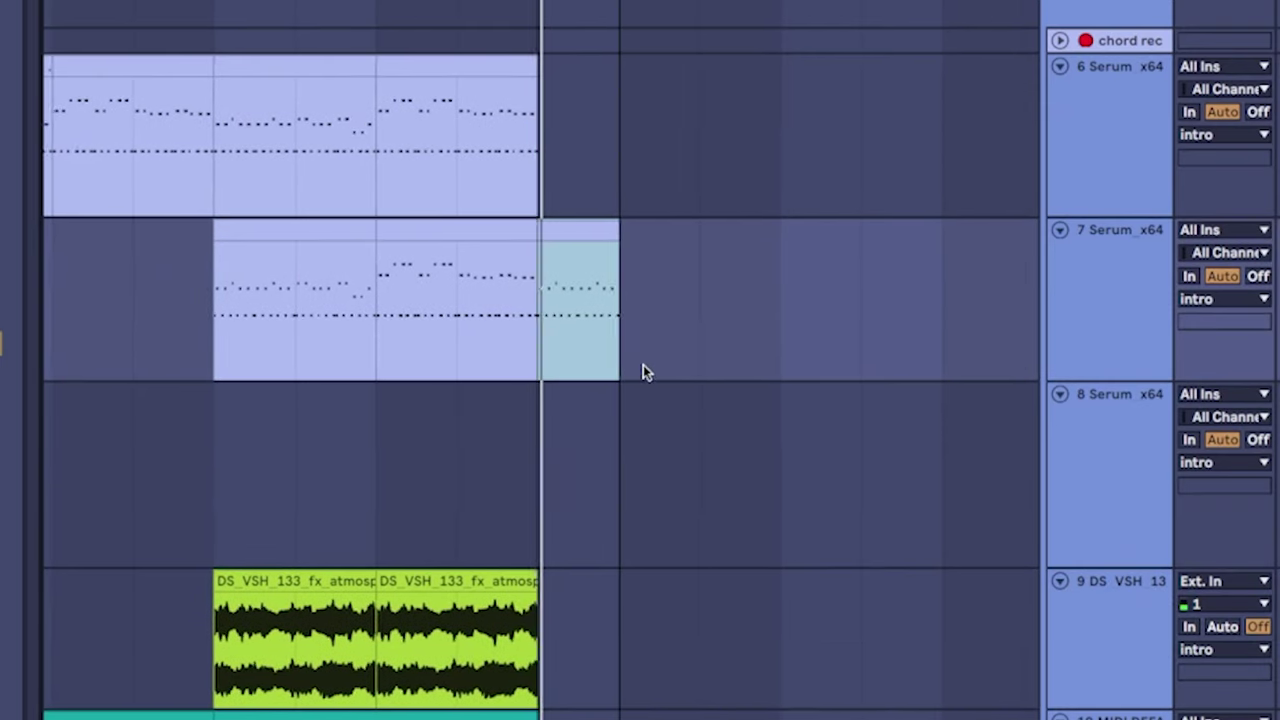
# Place the DS_CAMR2_snare_one_shot_punchcake sample at 38.4.1 on a new audio track below the kick snare track.
pyautogui.scroll(3, 597, 399)
pyautogui.hotkey('shift', 'Left')
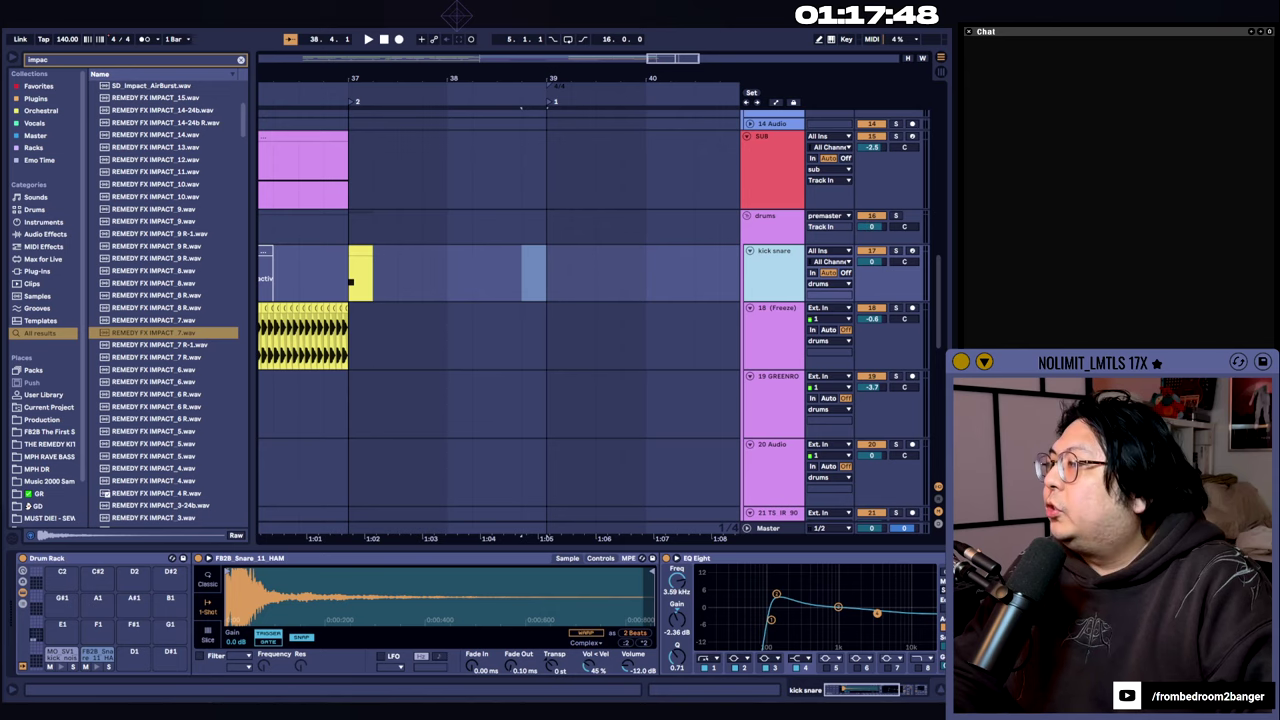
pyautogui.moveTo(560, 315); pyautogui.dragTo(517, 342)
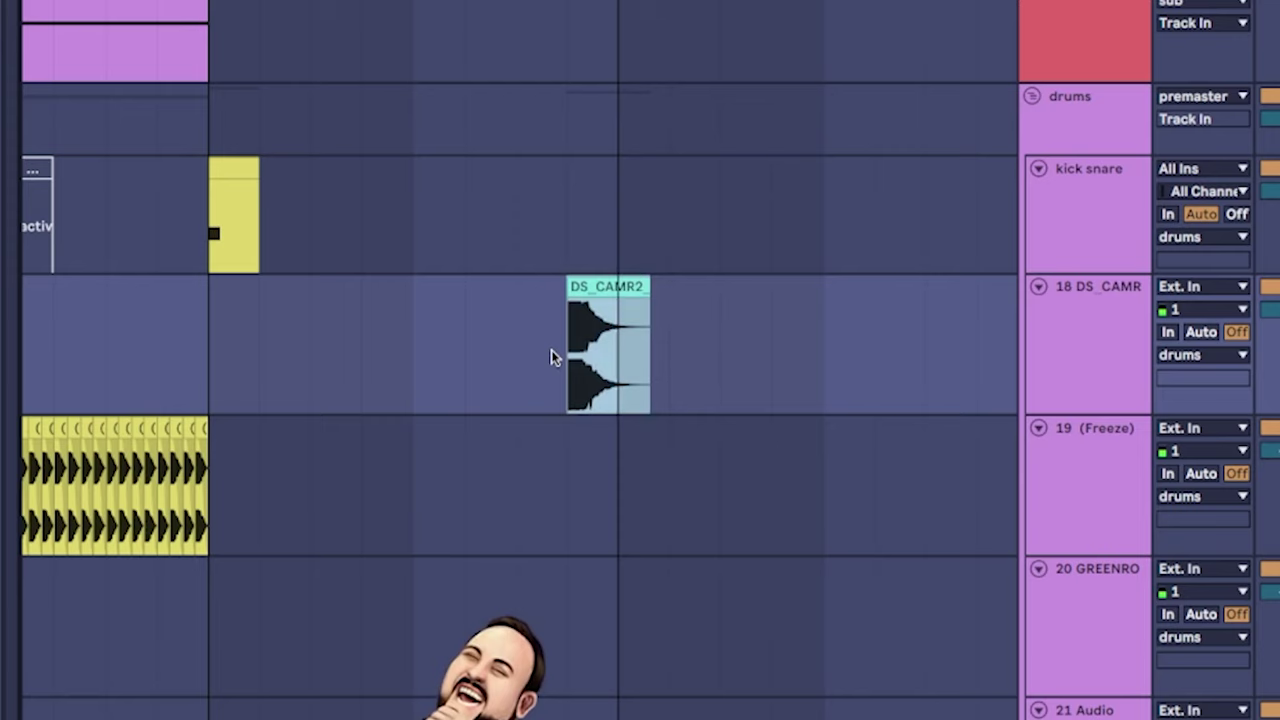
pyautogui.hscroll(3, 530, 330)
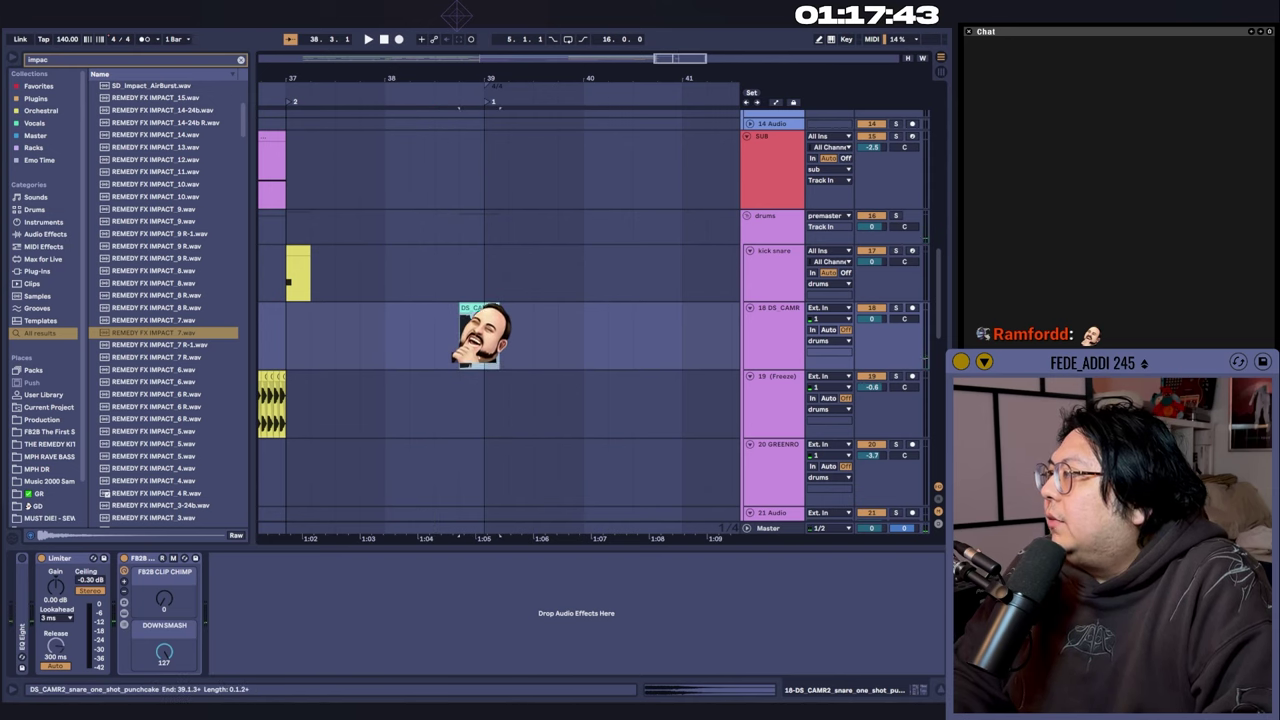
# Select the range from 41.1.1 to 43.1.1 on the 7 Serum_x64 track.
pyautogui.scroll(-5, 486, 337)
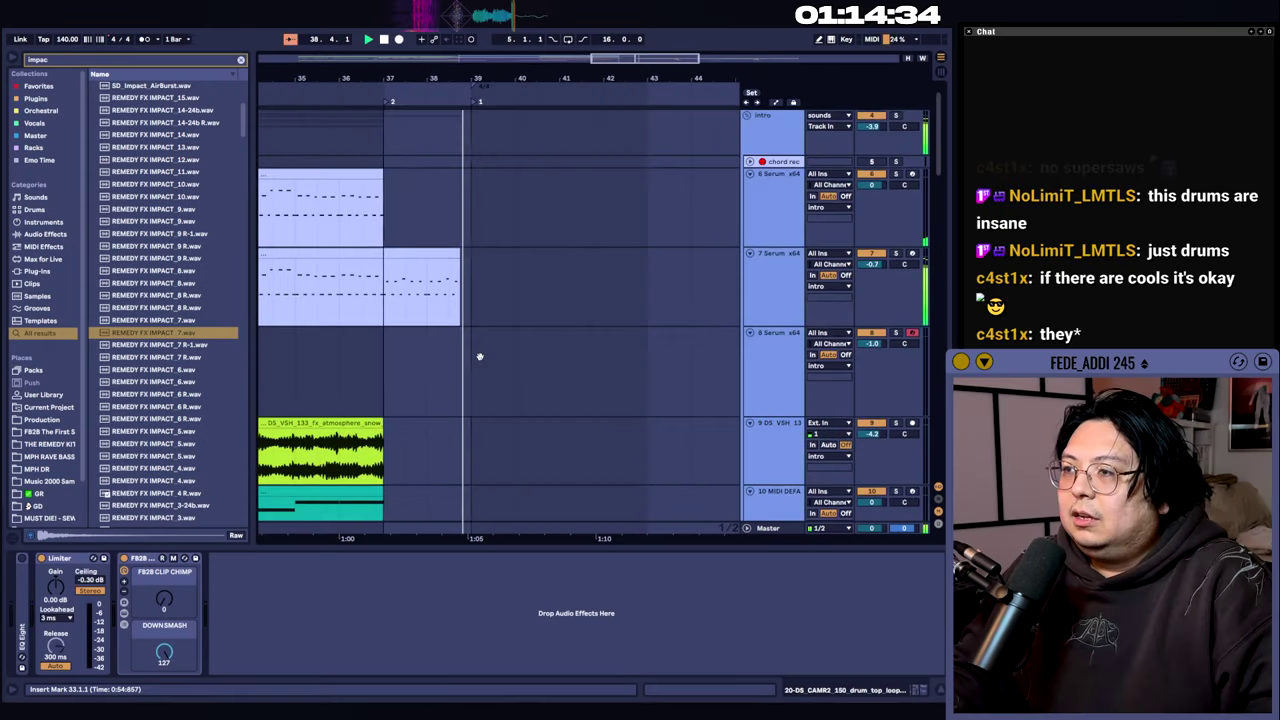
pyautogui.scroll(-3, 411, 321)
pyautogui.hscroll(2, 411, 321)
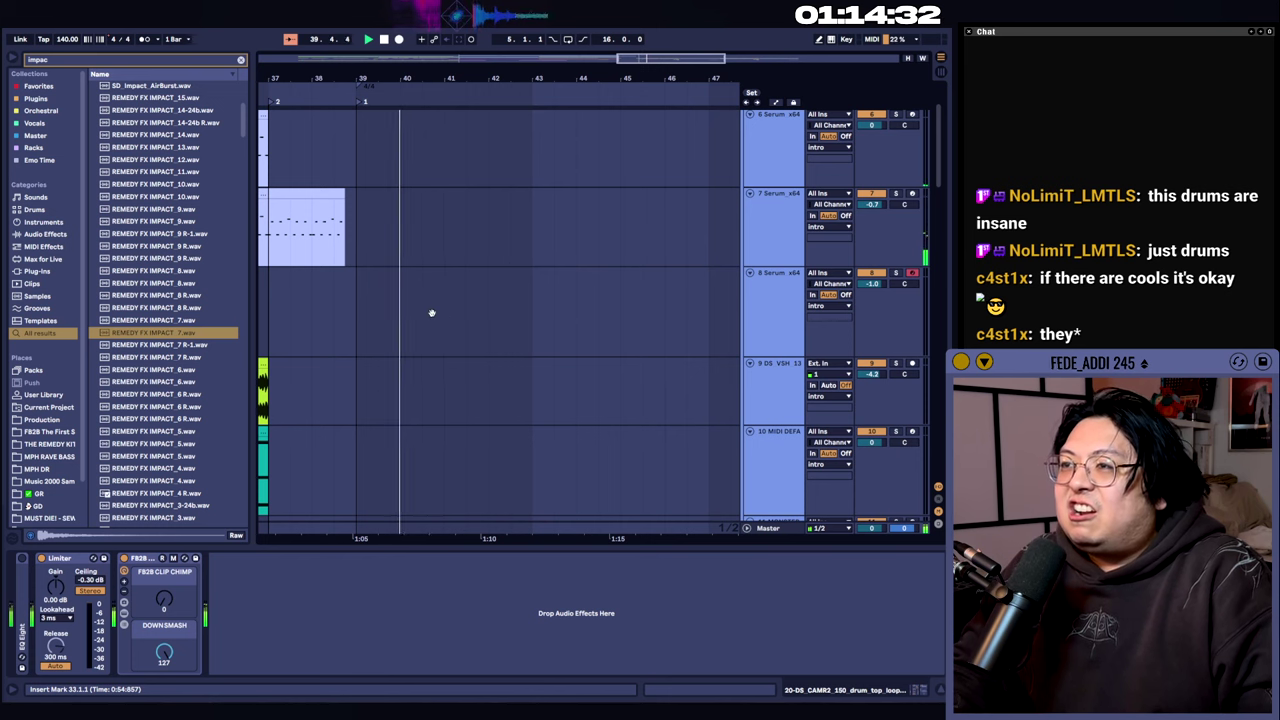
pyautogui.scroll(2, 431, 313)
pyautogui.scroll(-2, 406, 354)
pyautogui.scroll(1, 440, 340)
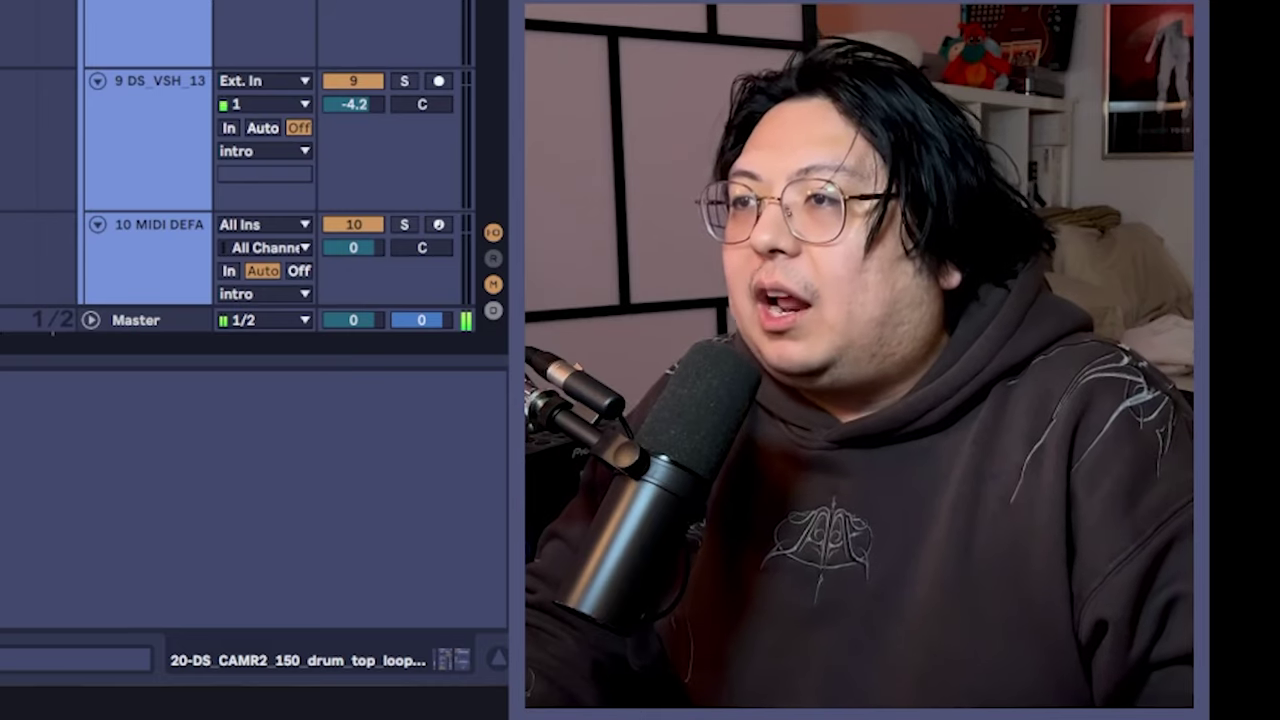
pyautogui.click(420, 295)
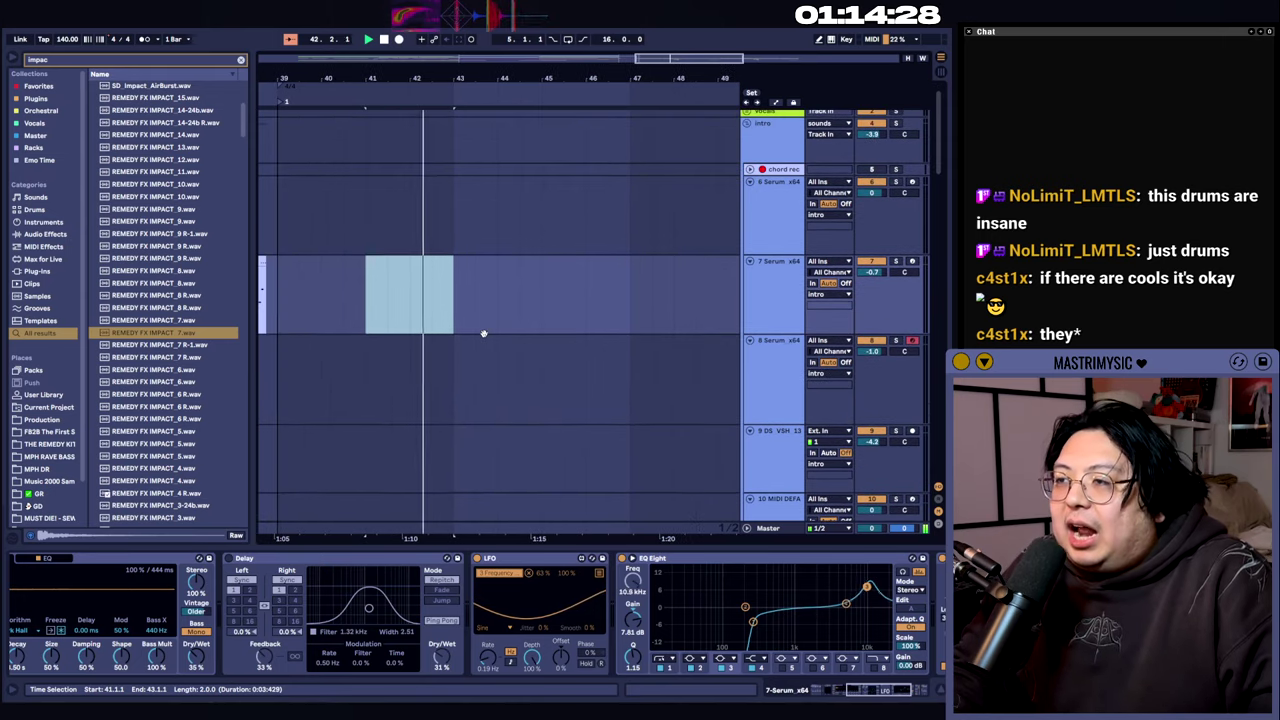
pyautogui.scroll(-1, 483, 333)
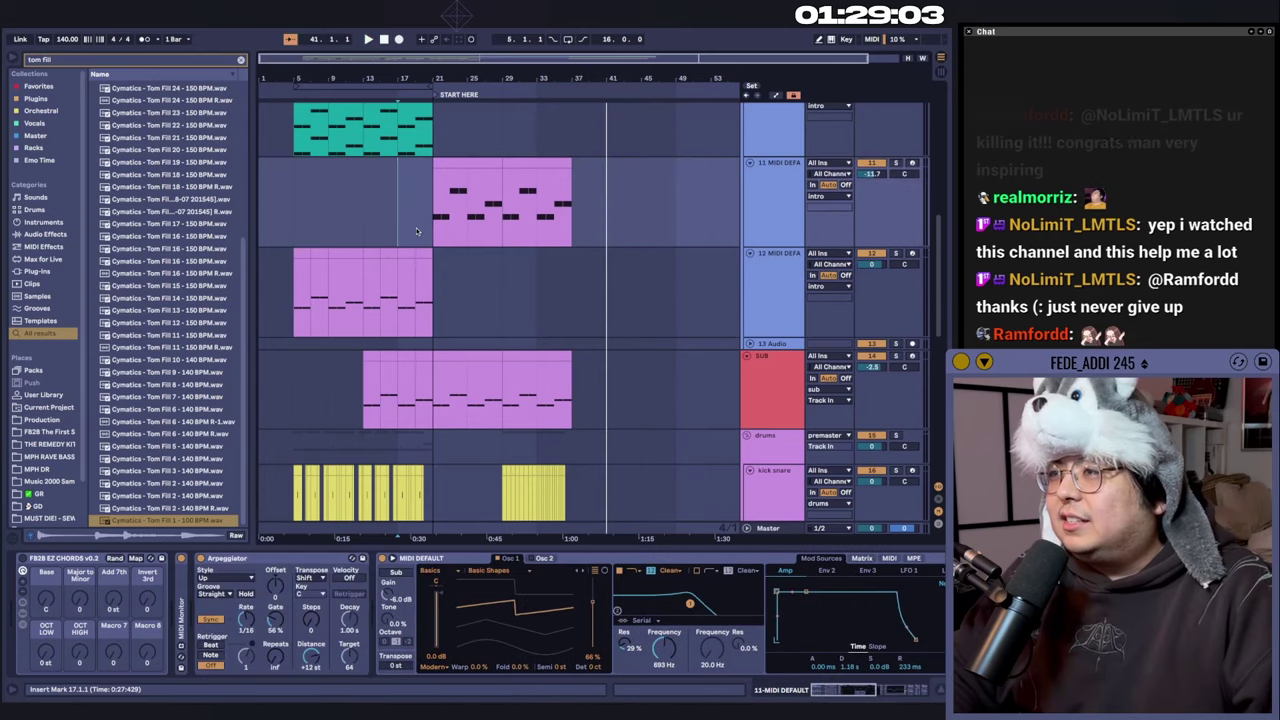
# Examine the intro tracks around the START HERE marker at bar 21 during playback.
pyautogui.scroll(6, 447, 346)
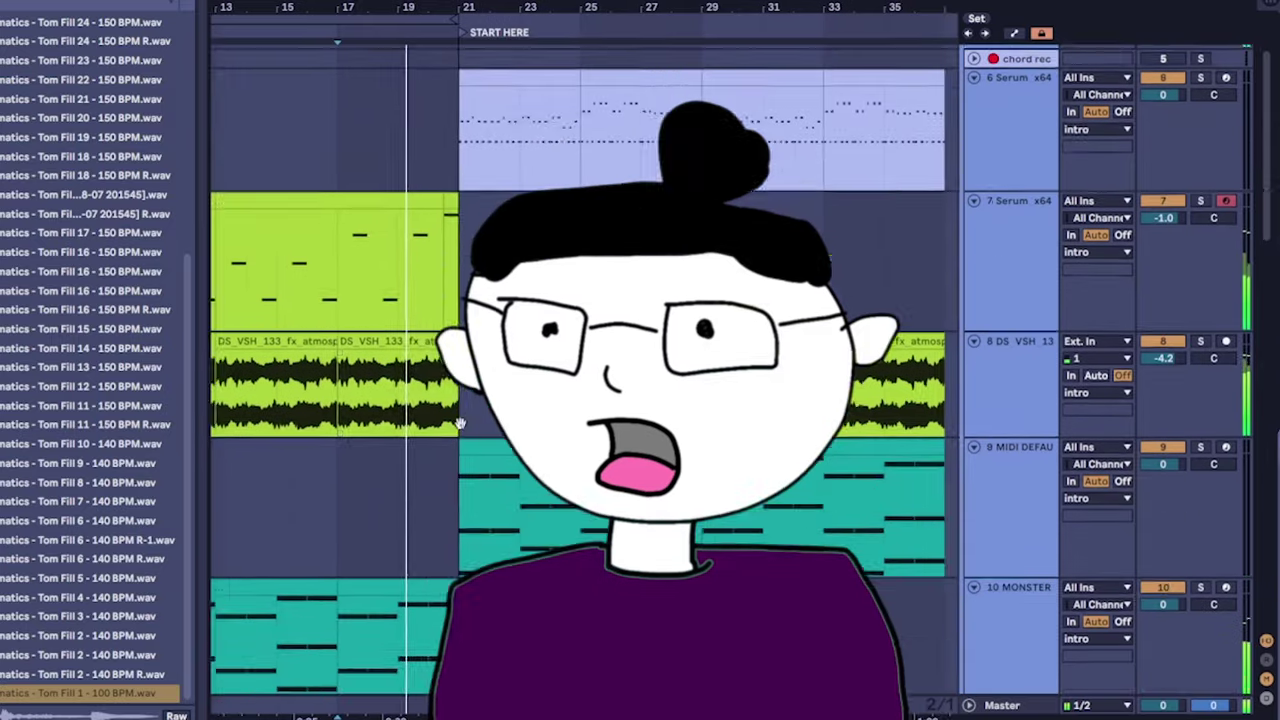
pyautogui.scroll(-3, 418, 302)
pyautogui.scroll(2, 466, 498)
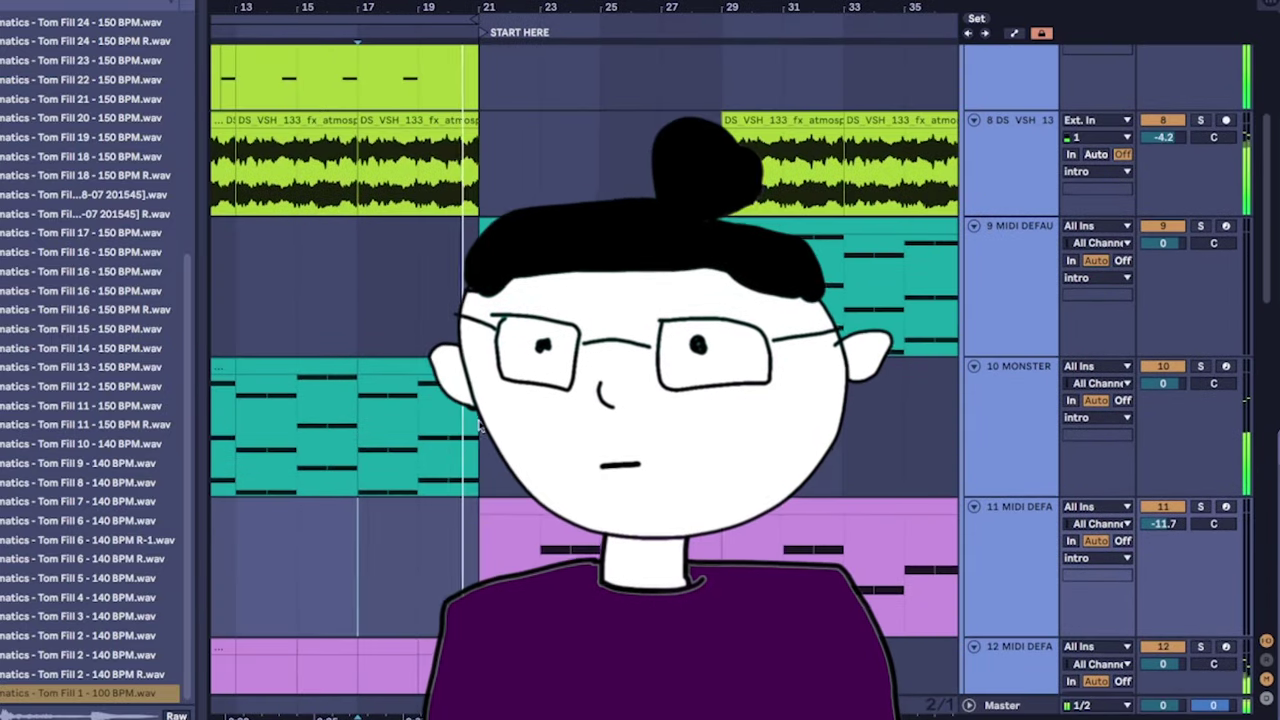
pyautogui.scroll(-5, 466, 498)
pyautogui.scroll(5, 466, 498)
pyautogui.scroll(3, 466, 498)
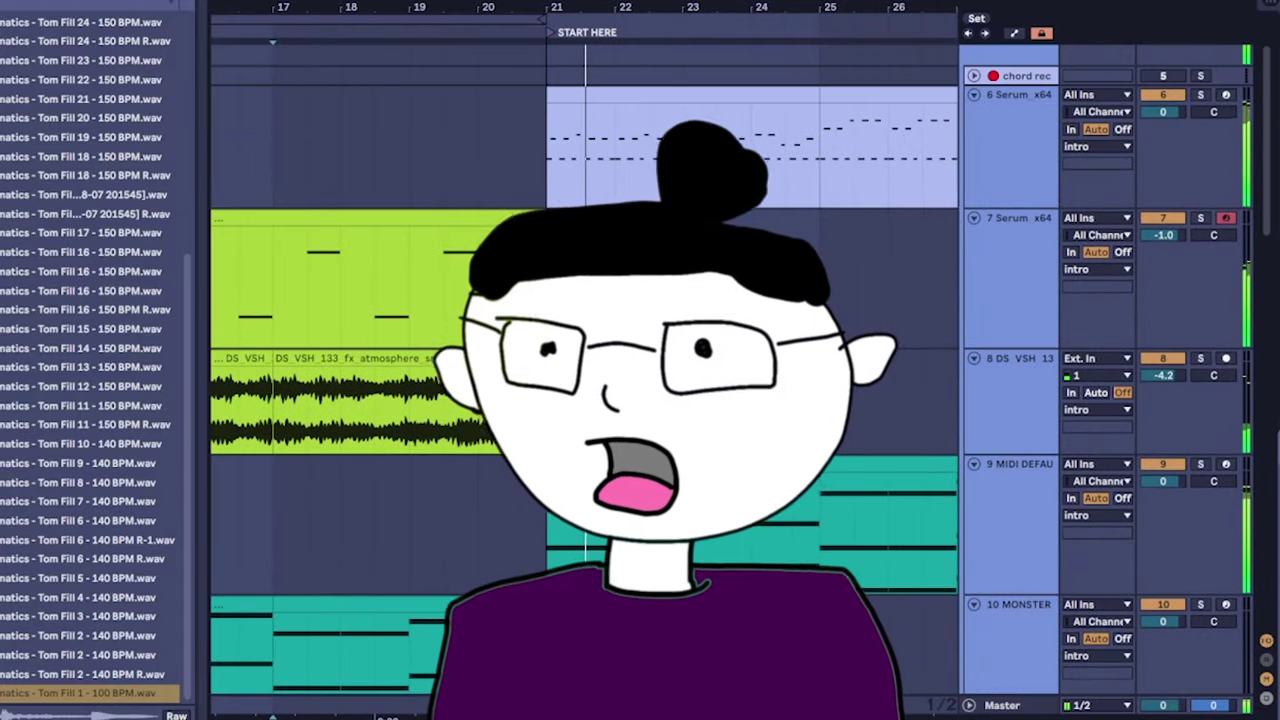
pyautogui.scroll(-3, 415, 221)
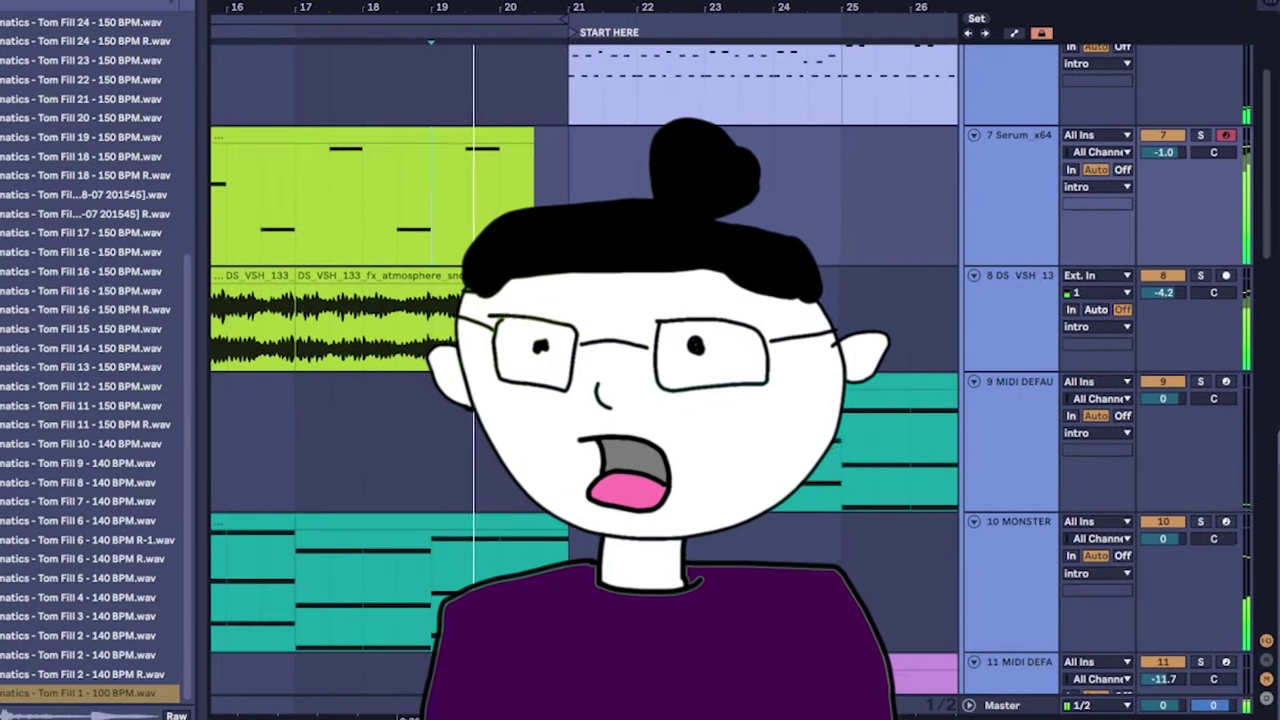
pyautogui.scroll(4, 389, 403)
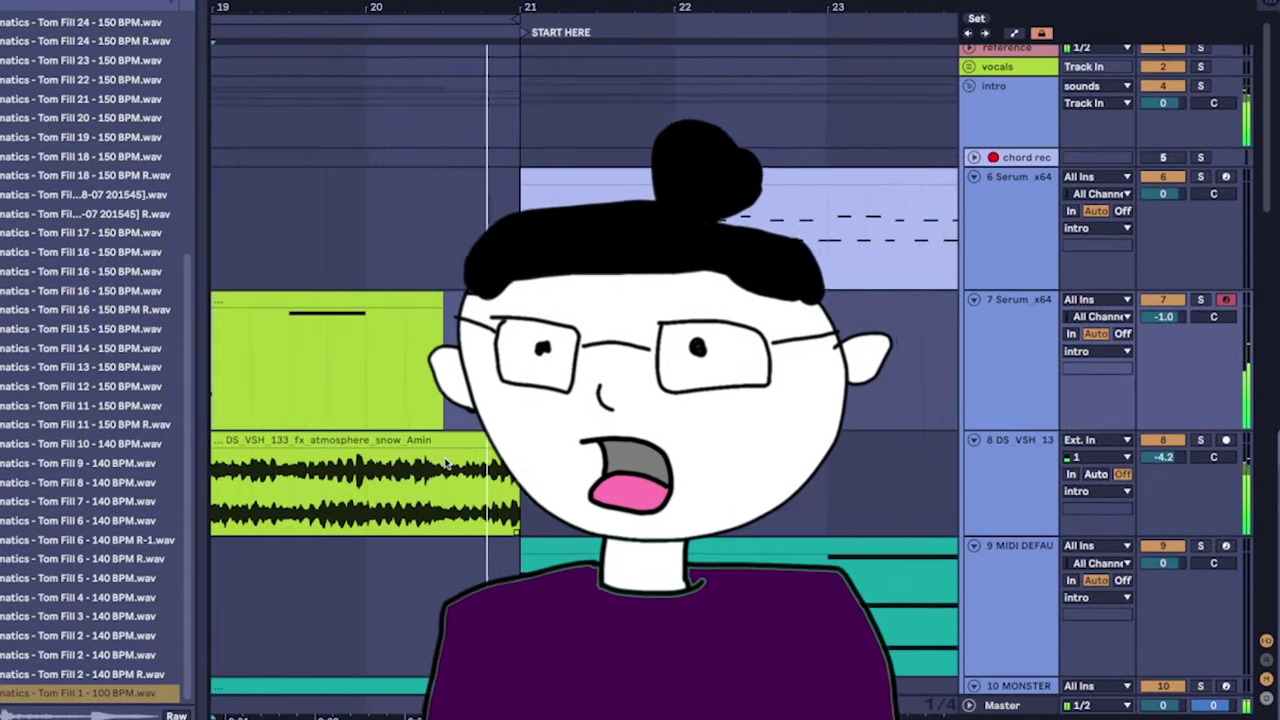
pyautogui.scroll(-3, 487, 554)
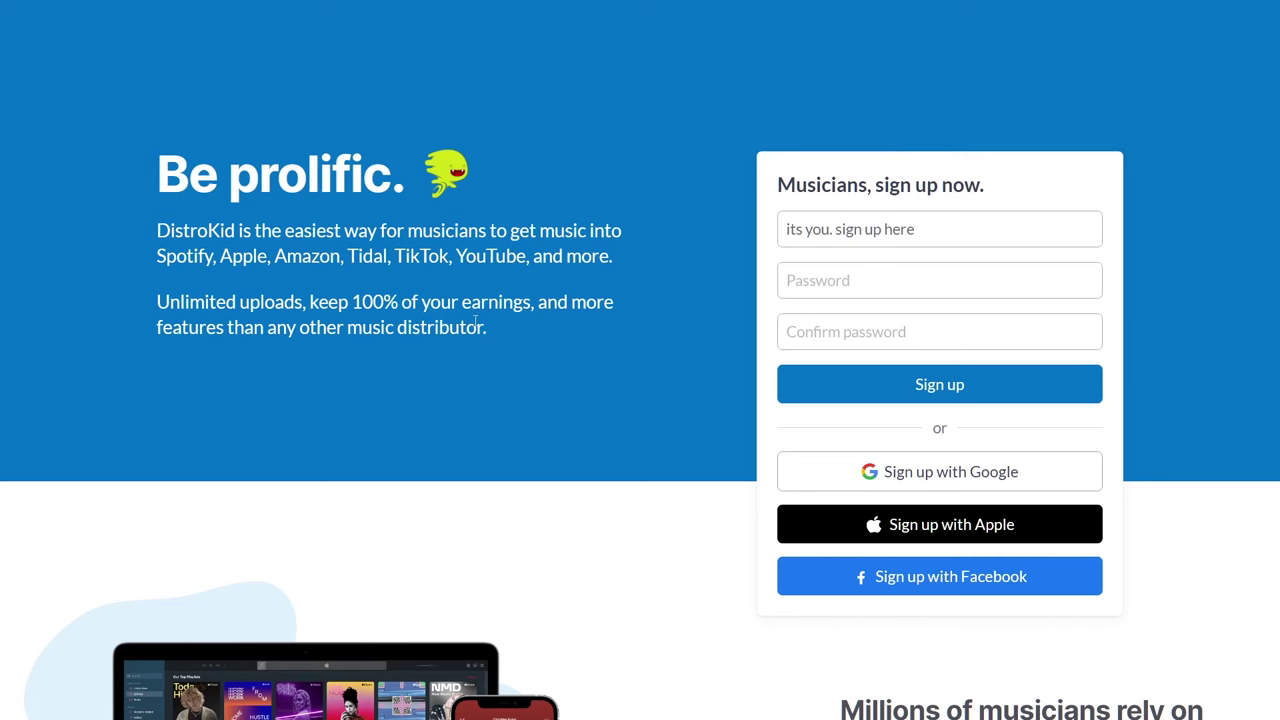
# Switch to the DistroKid home page and read through its distribution offer and supported stores.
pyautogui.scroll(-5, 420, 256)
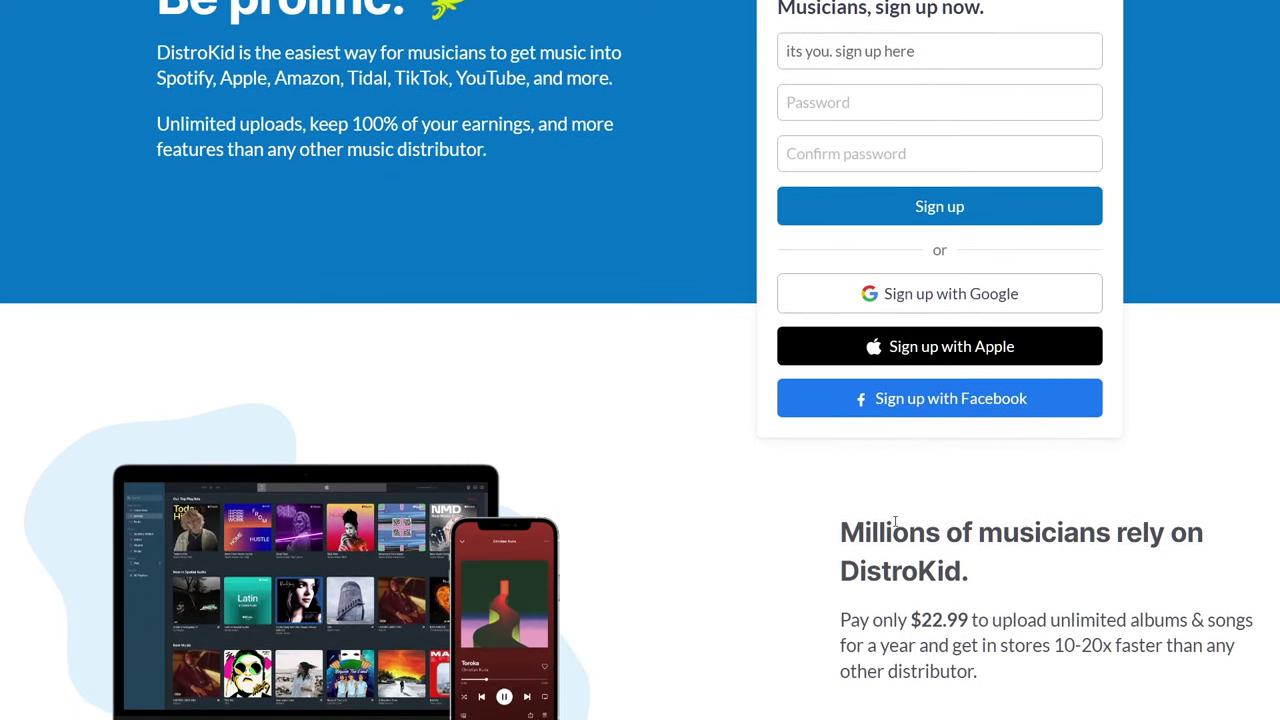
pyautogui.scroll(-3, 815, 448)
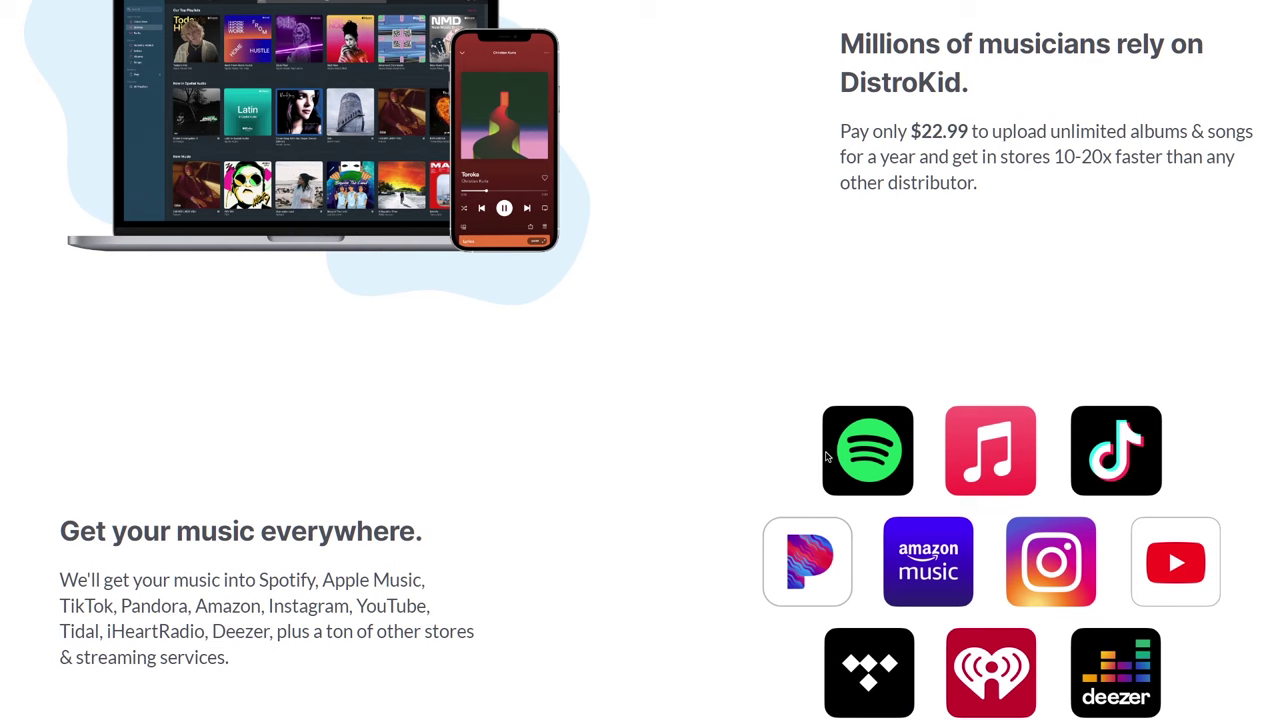
pyautogui.scroll(-3, 826, 457)
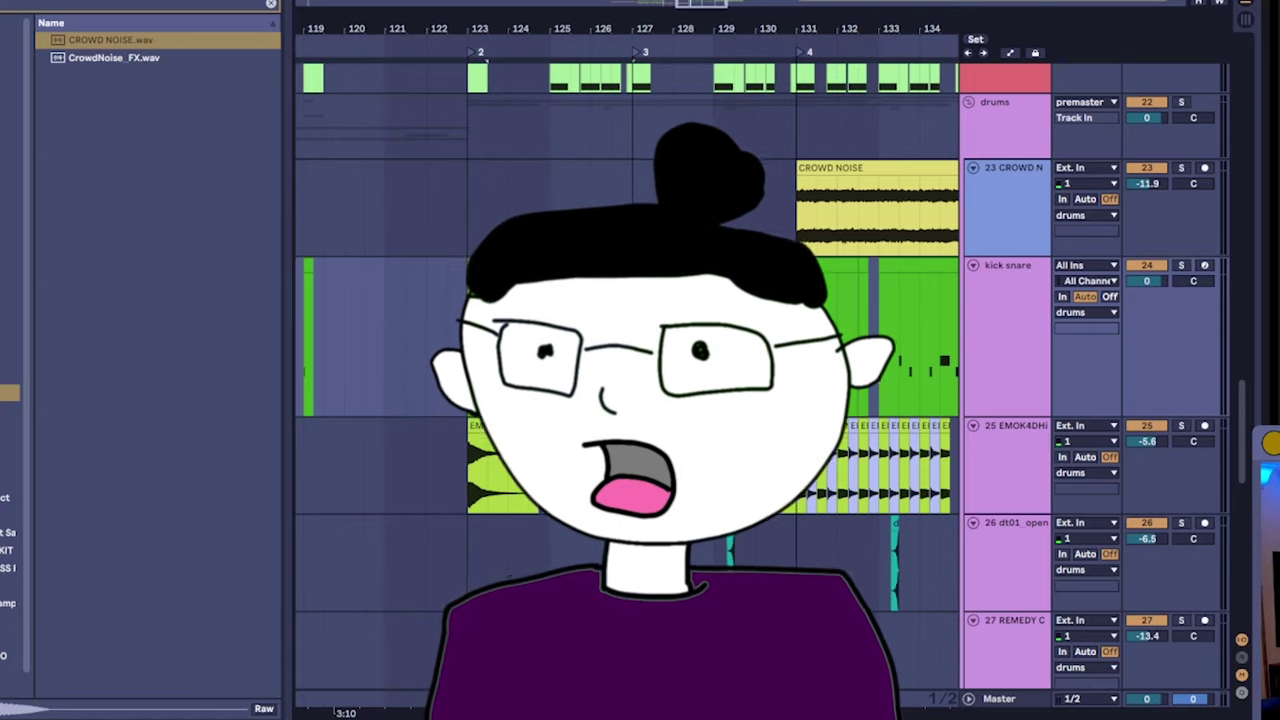
pyautogui.hscroll(5, 427, 368)
pyautogui.scroll(-1, 427, 368)
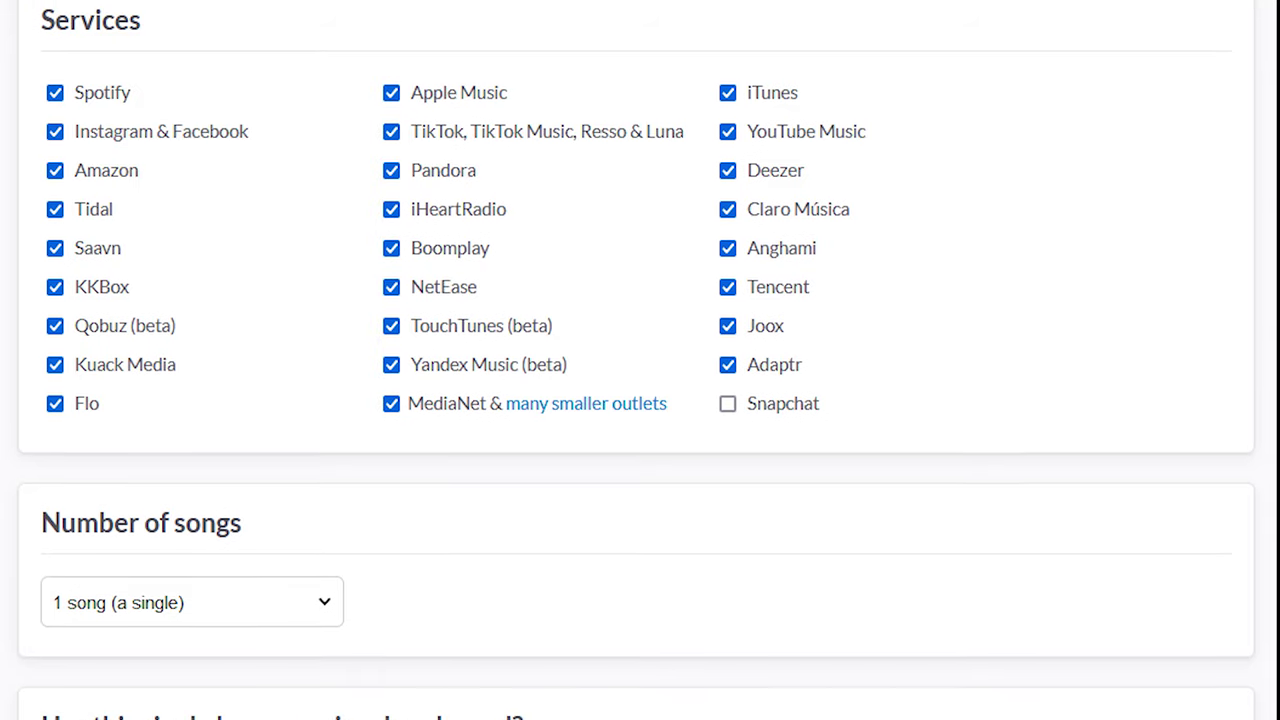
# Review the services, number of songs and previous release sections of the DistroKid release form.
pyautogui.scroll(-2, 640, 400)
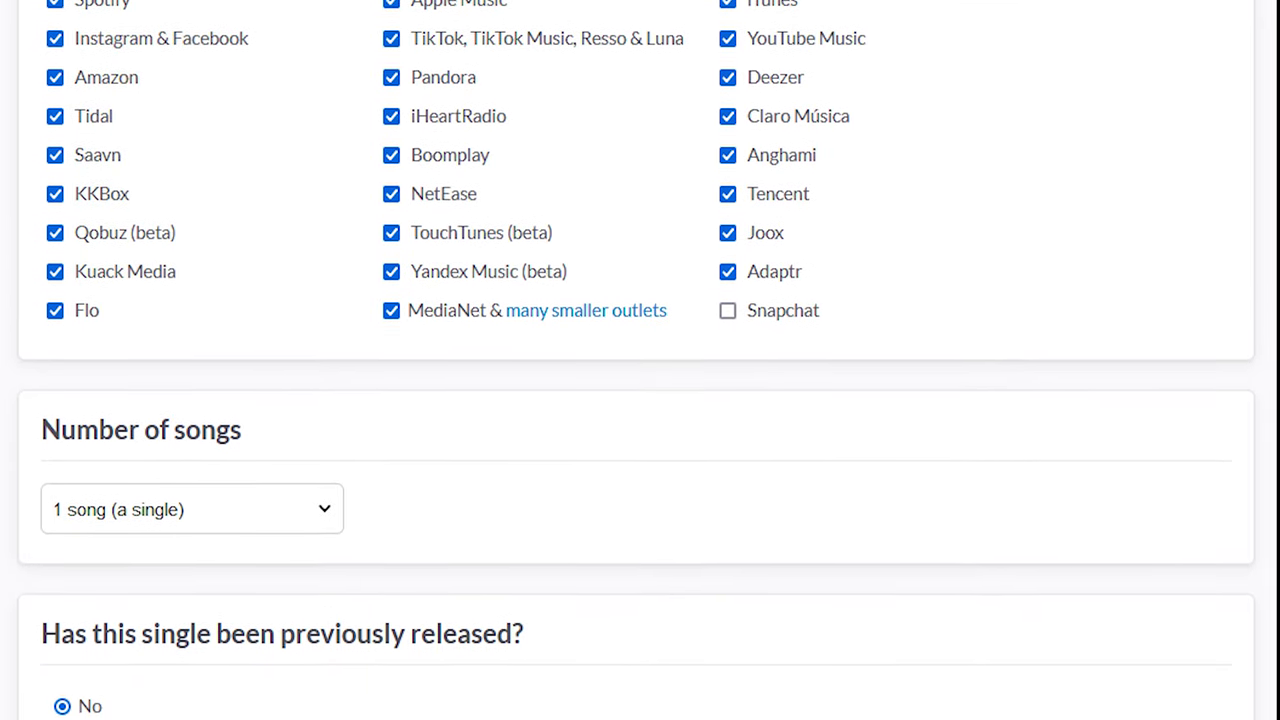
pyautogui.scroll(-2, 640, 400)
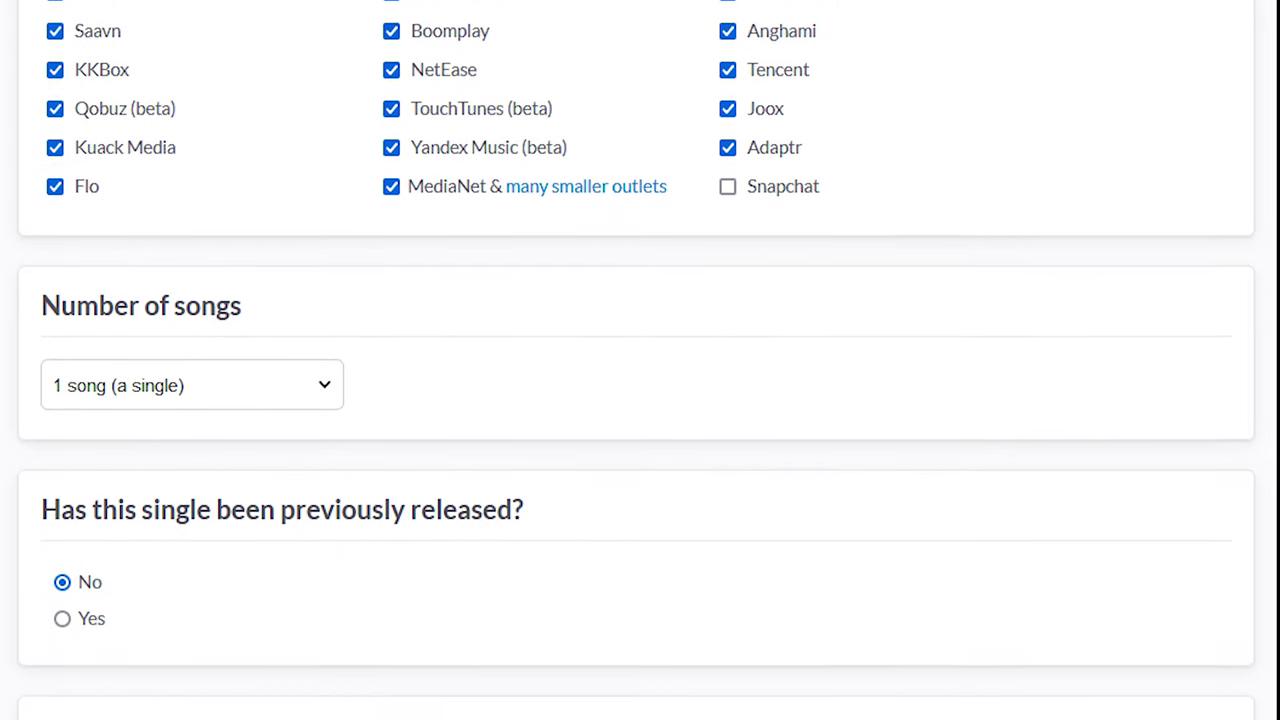
pyautogui.scroll(-2, 640, 400)
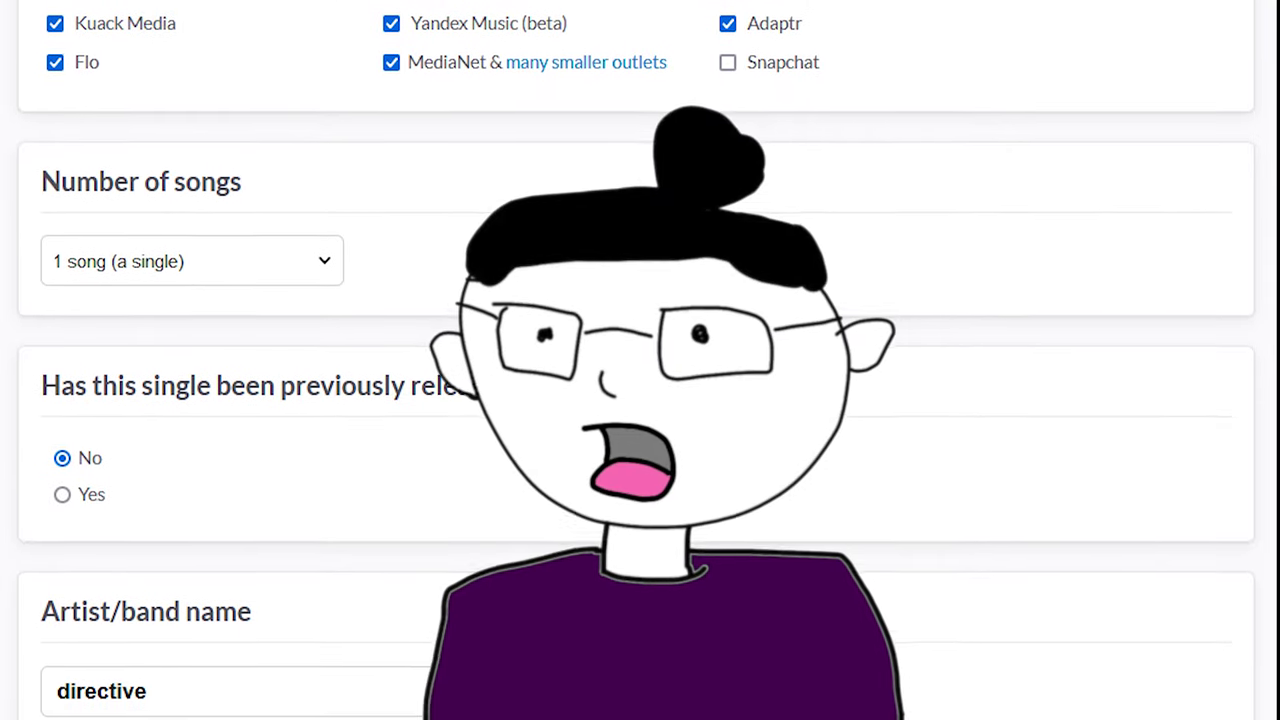